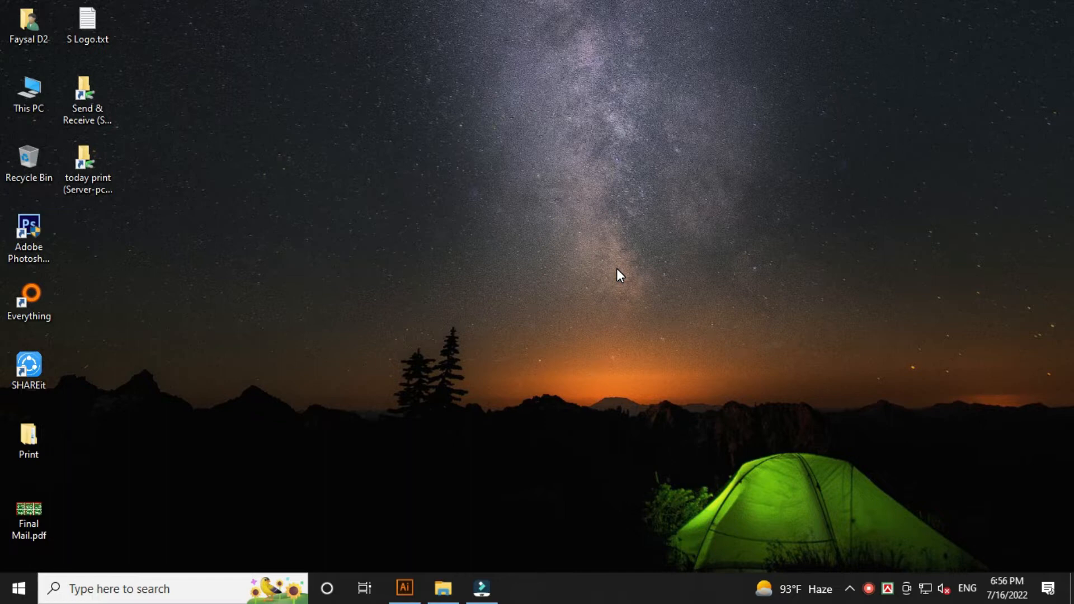
Step: Refresh the desktop and switch to the open Illustrator document
right_click(616, 269)
click(646, 310)
click(404, 587)
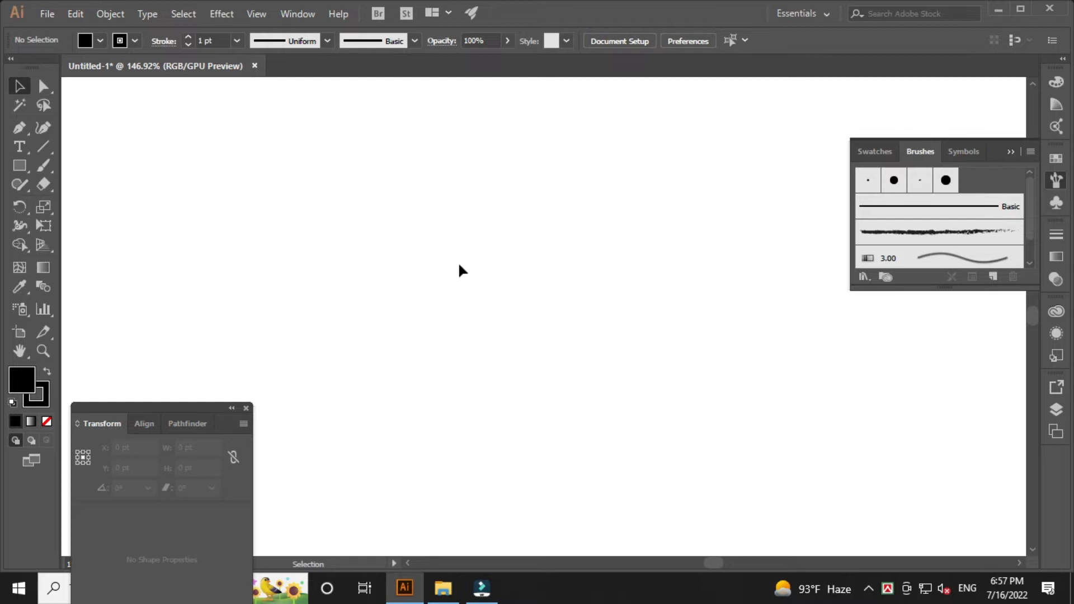
Step: Draw an upright S-shaped open curve with the Pen tool, using no fill and a 1 pt black stroke
click(20, 127)
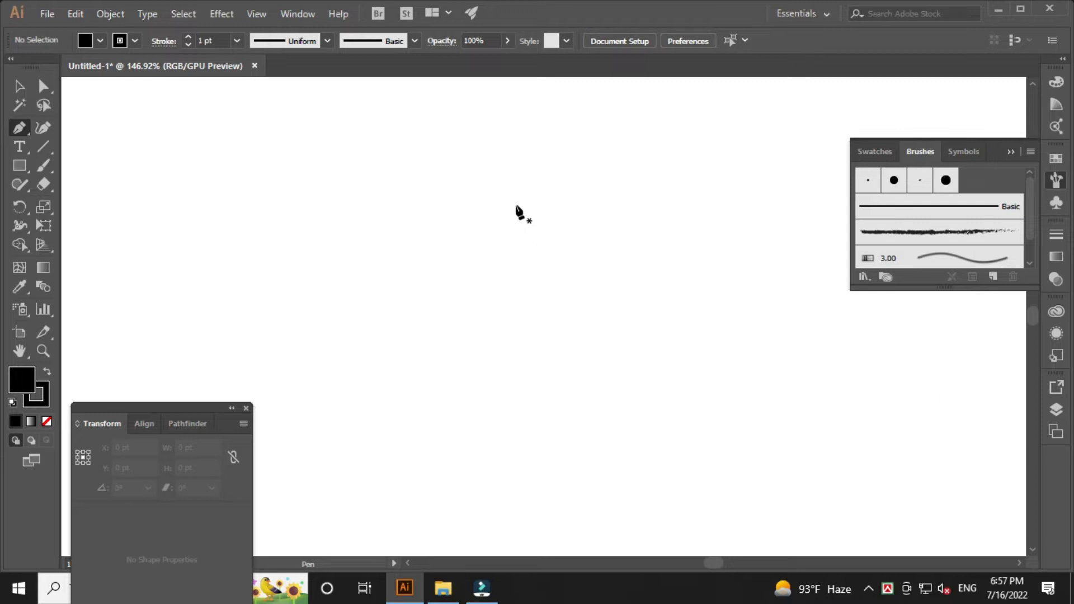
click(515, 204)
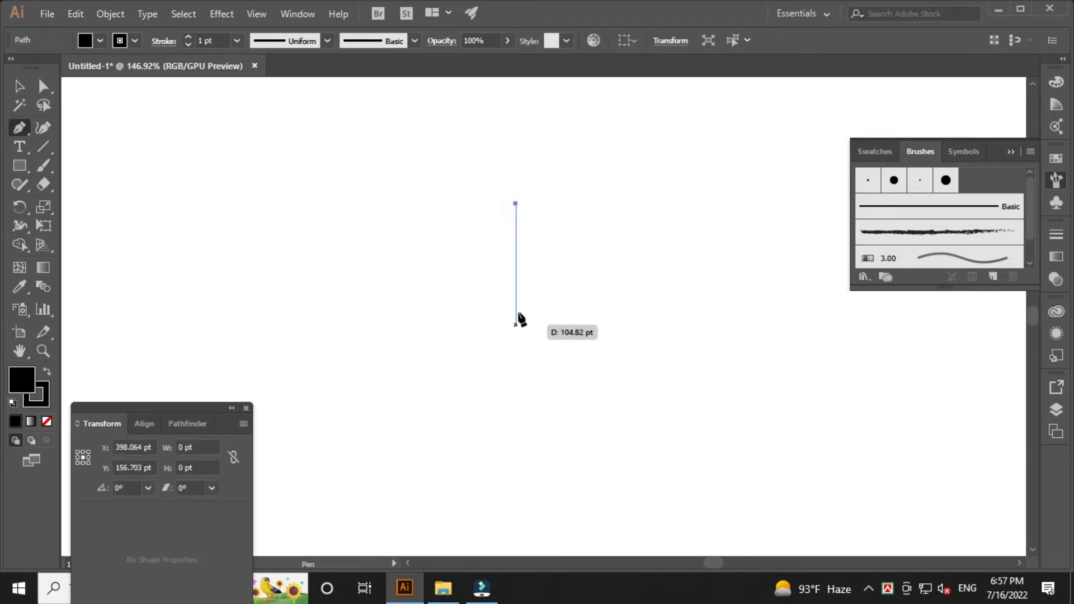
drag(516, 306, 545, 368)
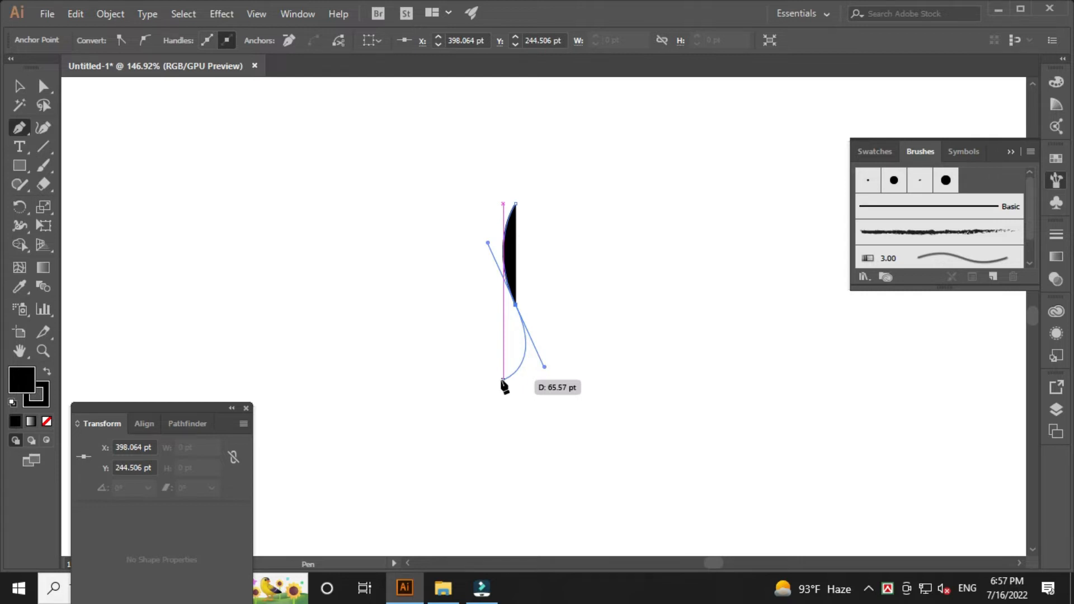
click(503, 382)
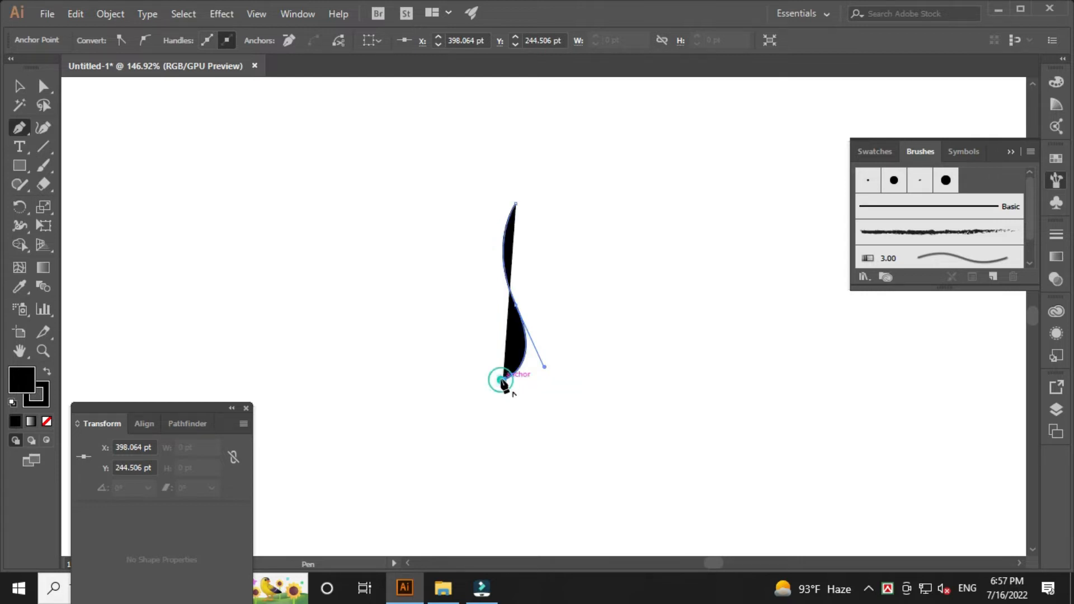
click(47, 428)
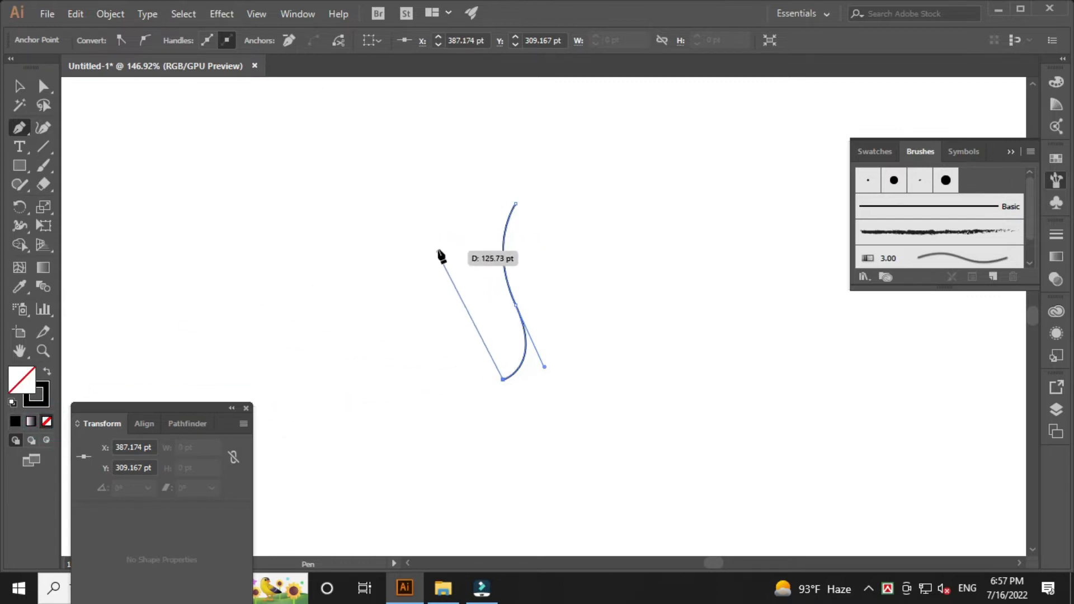
click(19, 85)
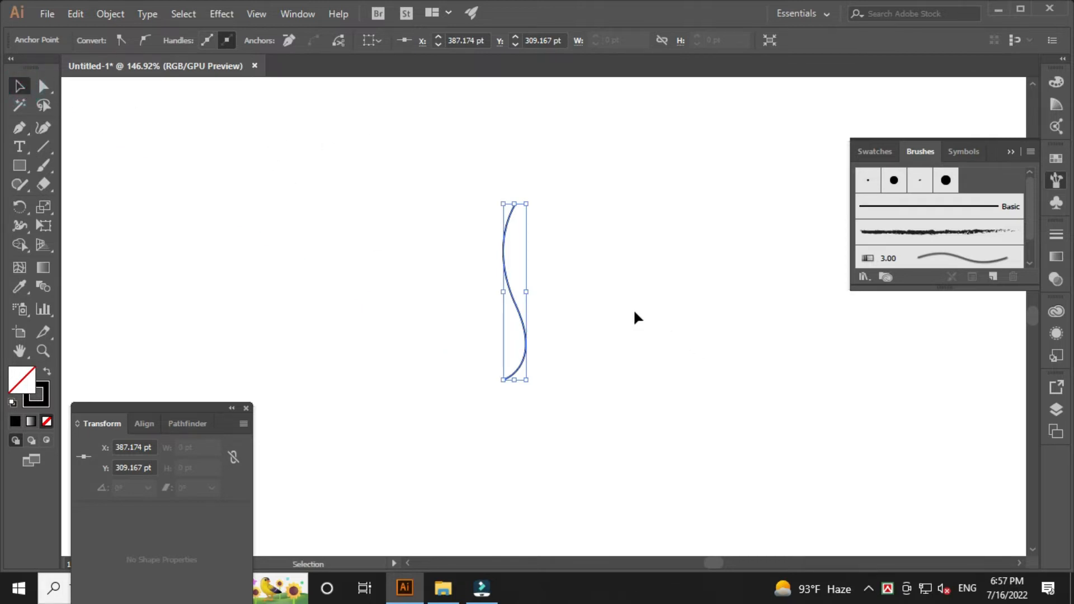
click(633, 308)
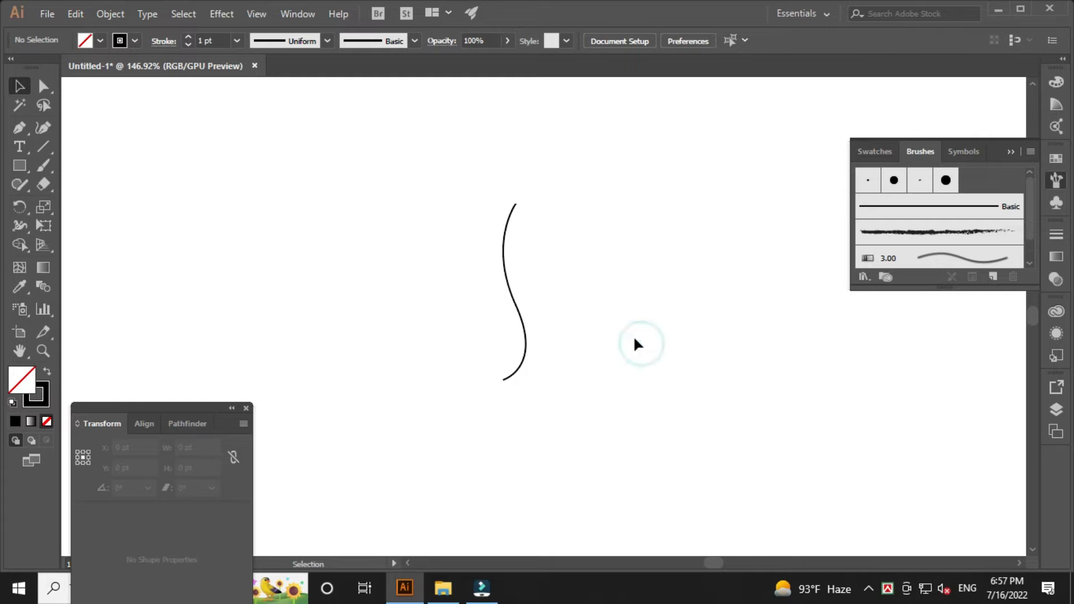
Step: Draw an unfilled horizontal ellipse about 153 by 89 pt just right of the curve's upper half
drag(505, 272, 621, 314)
click(572, 273)
key(ctrl+space)
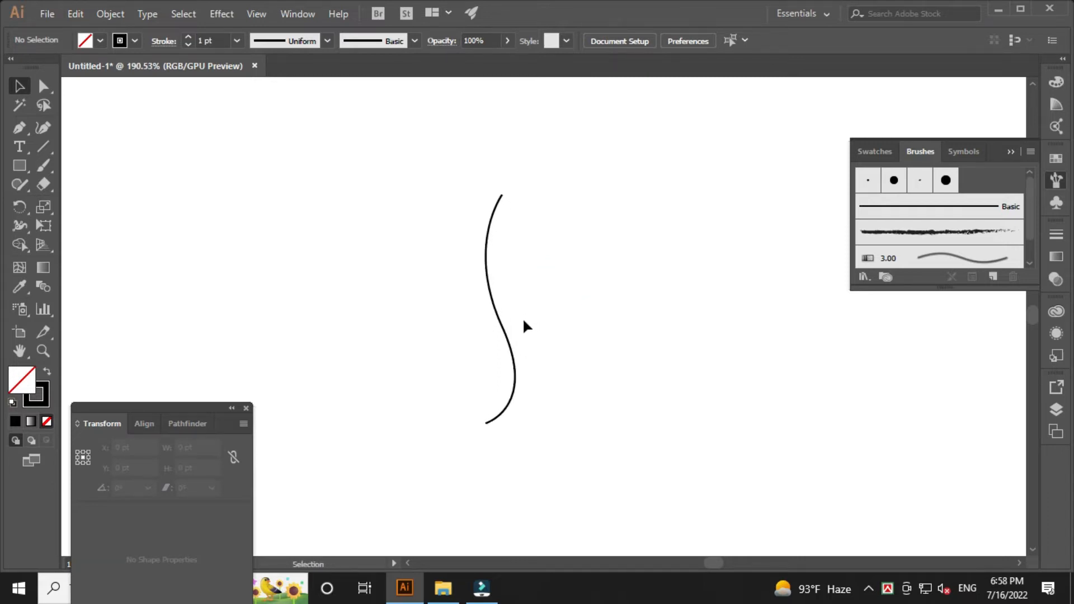
drag(21, 167, 85, 203)
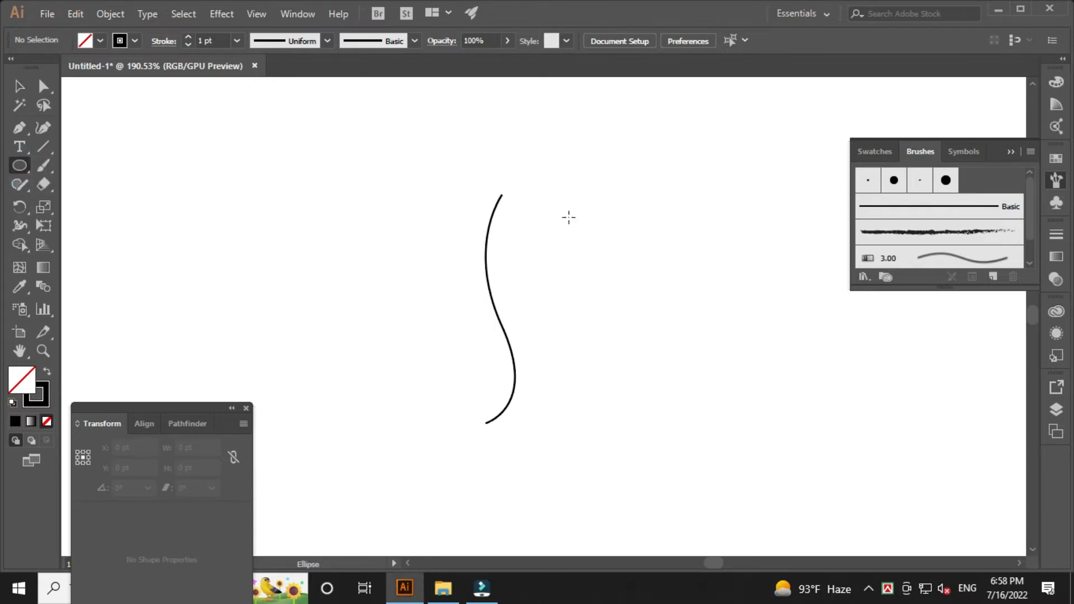
drag(523, 195, 752, 327)
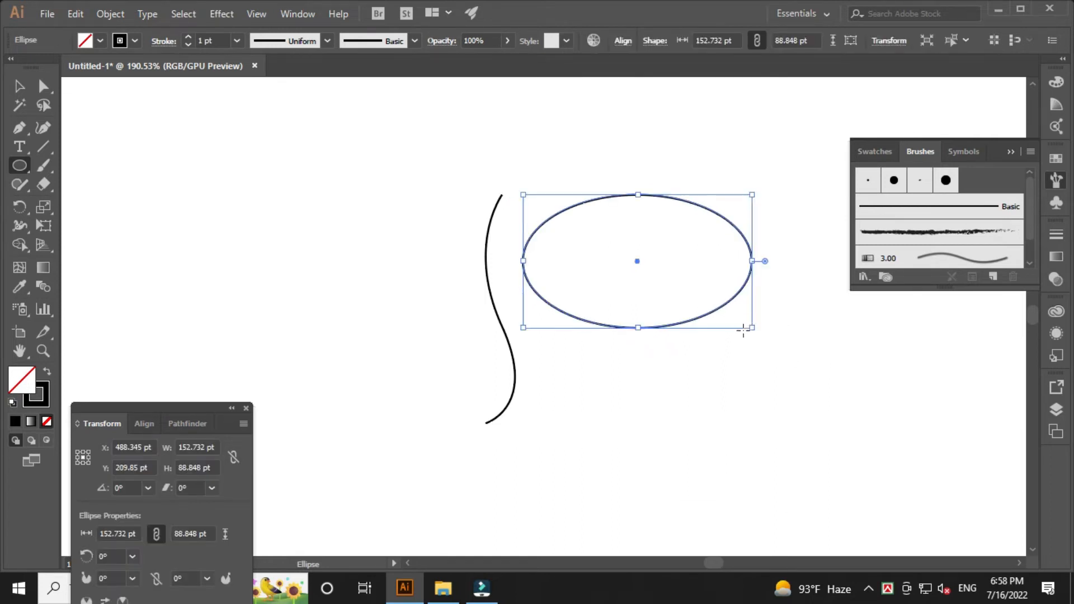
key(v)
click(724, 358)
drag(705, 321, 698, 317)
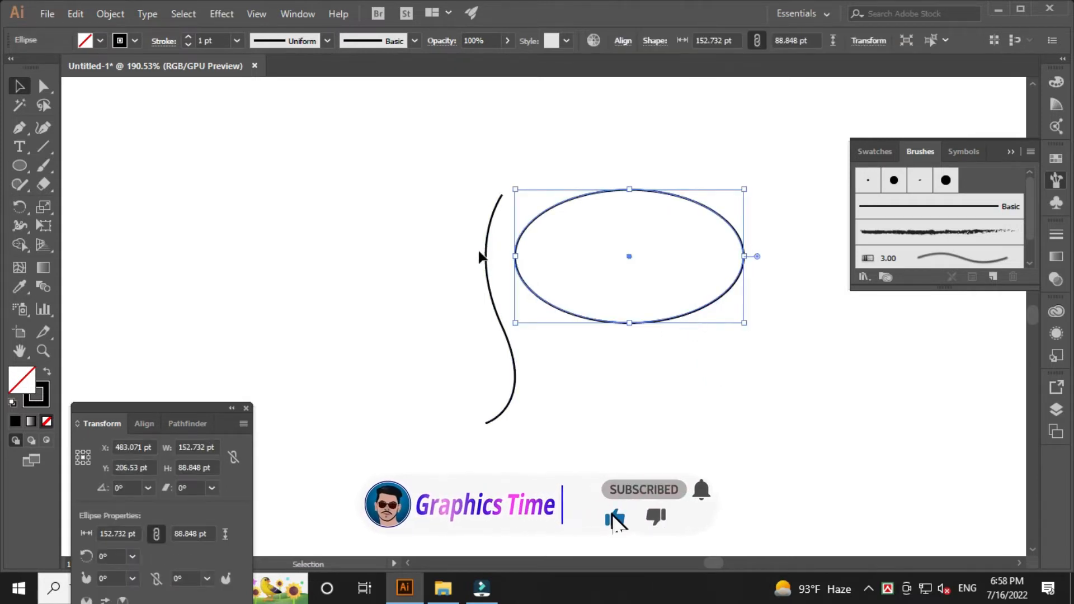
click(445, 210)
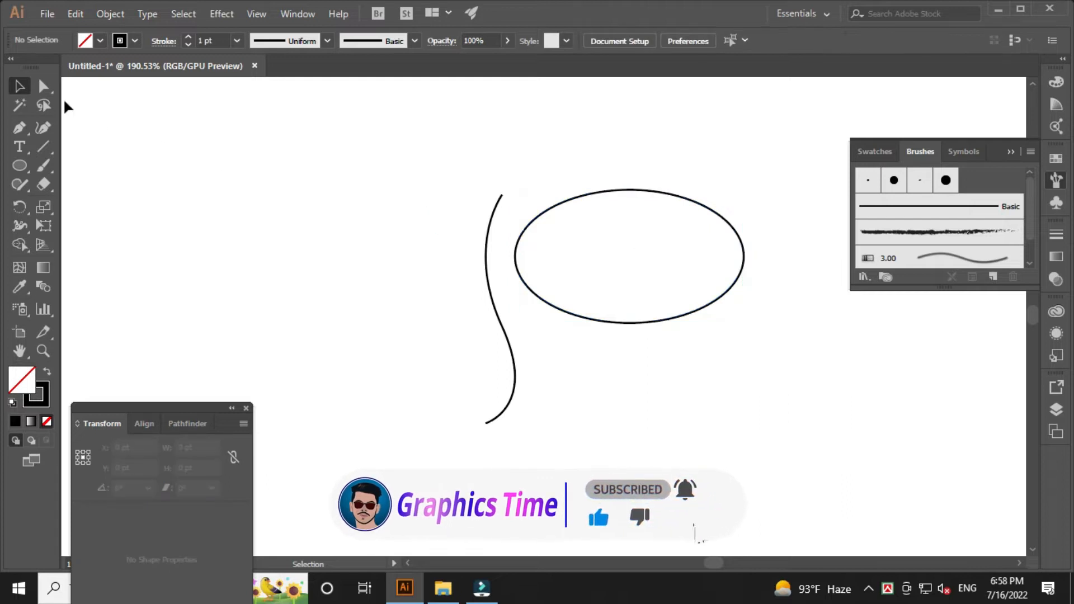
Step: Delete the ellipse's left anchor point, leaving an open arc for the bowl of the P
click(44, 86)
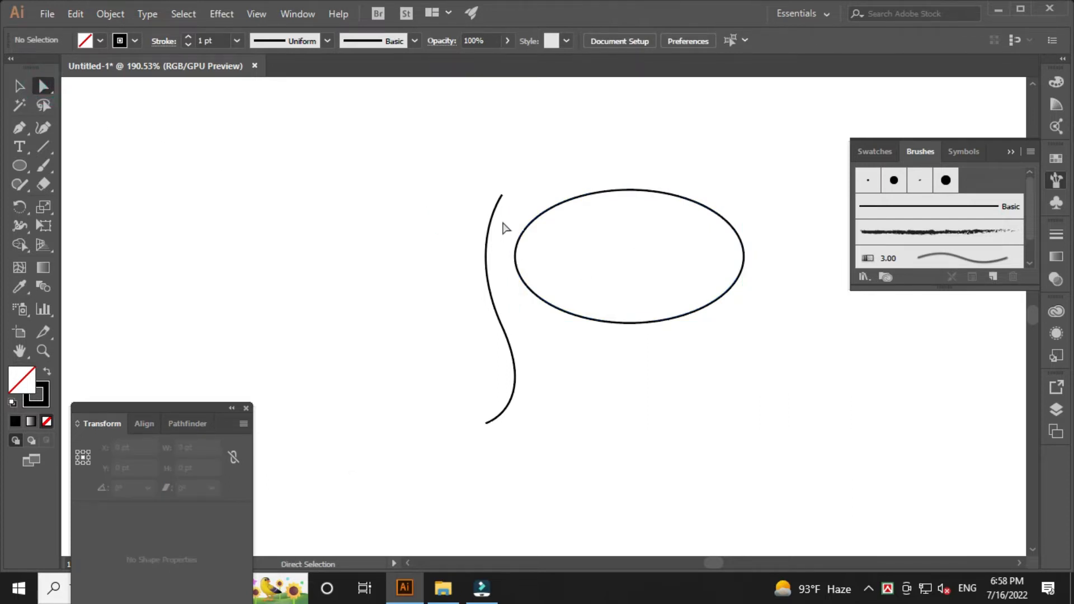
click(525, 285)
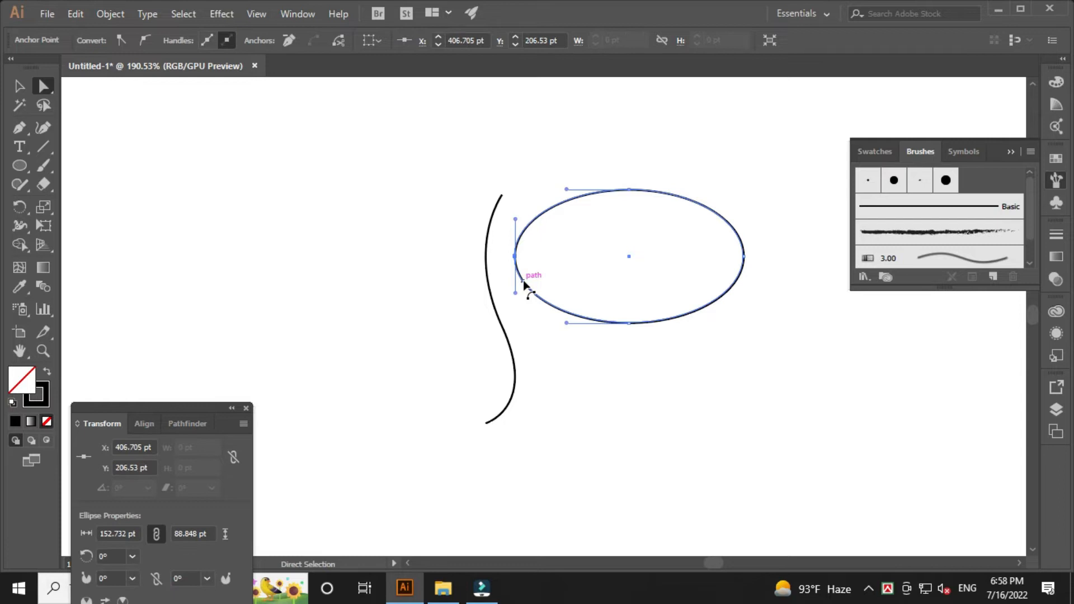
key(Delete)
key(v)
click(533, 281)
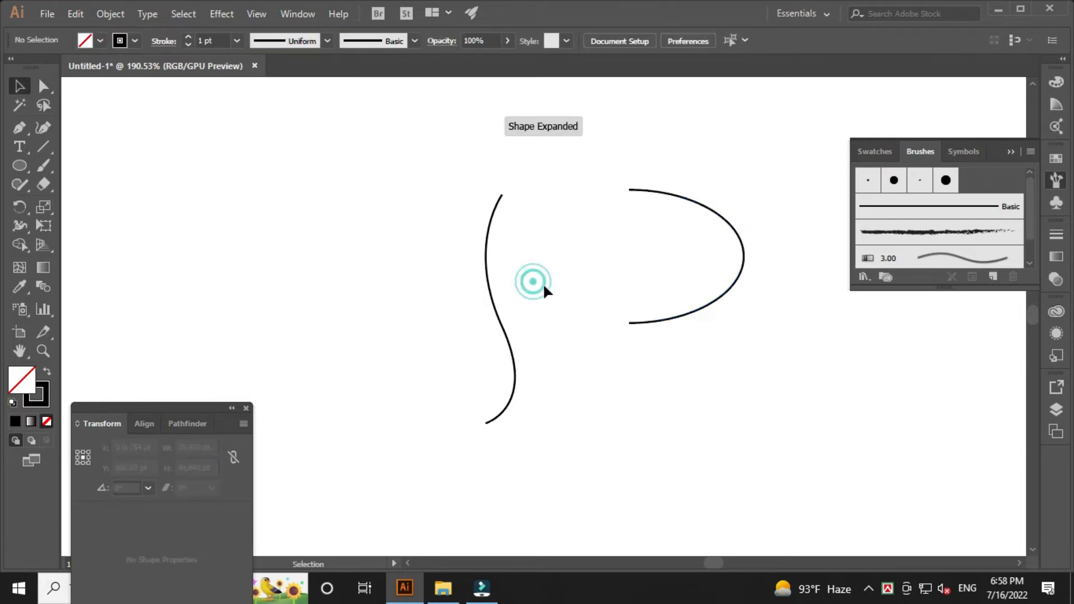
Step: Move the open arc closer to the S-shaped stem to form a letter P
key(Tab)
drag(656, 286, 566, 284)
drag(609, 231, 616, 231)
click(663, 261)
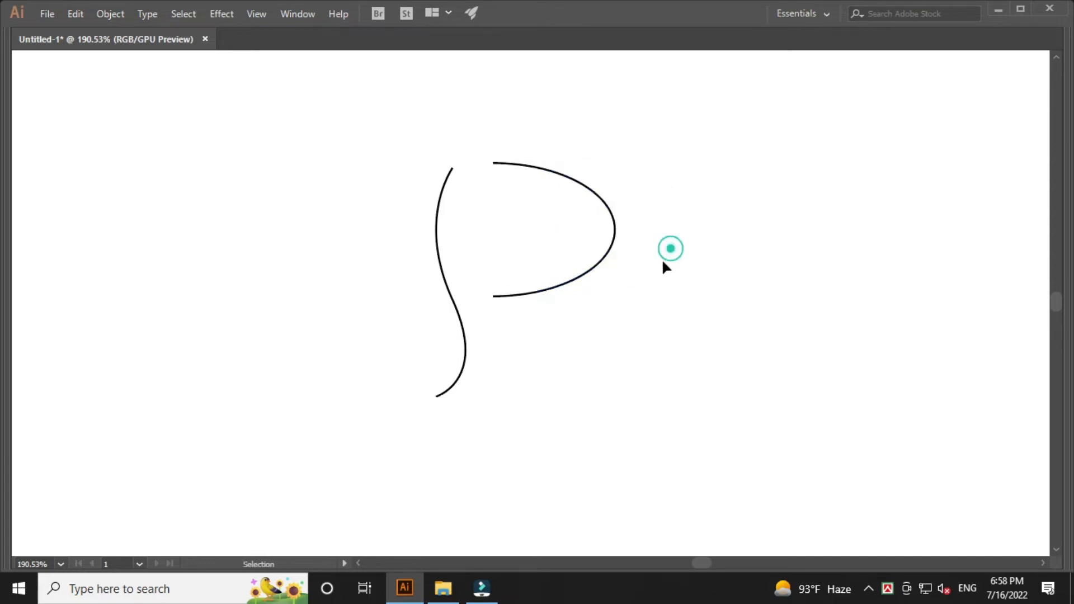
drag(635, 295, 675, 318)
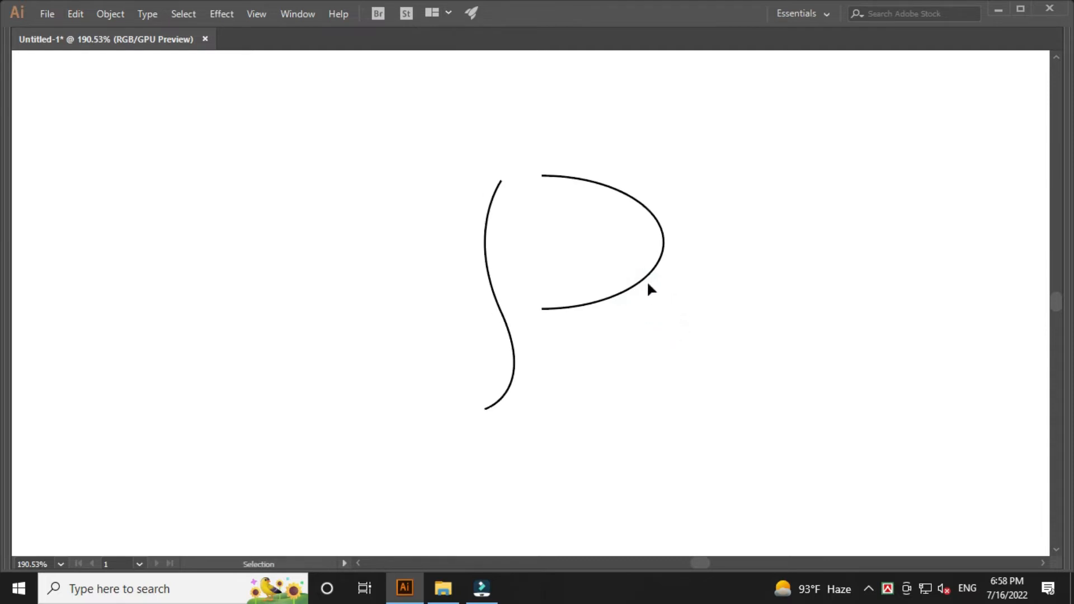
drag(641, 281, 635, 281)
click(696, 304)
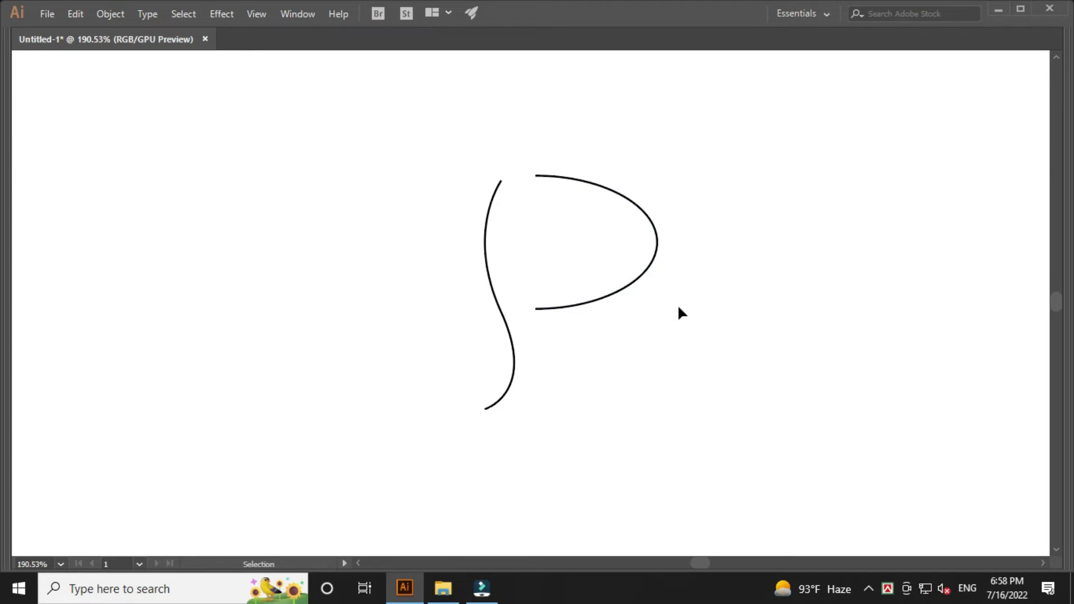
key(Tab)
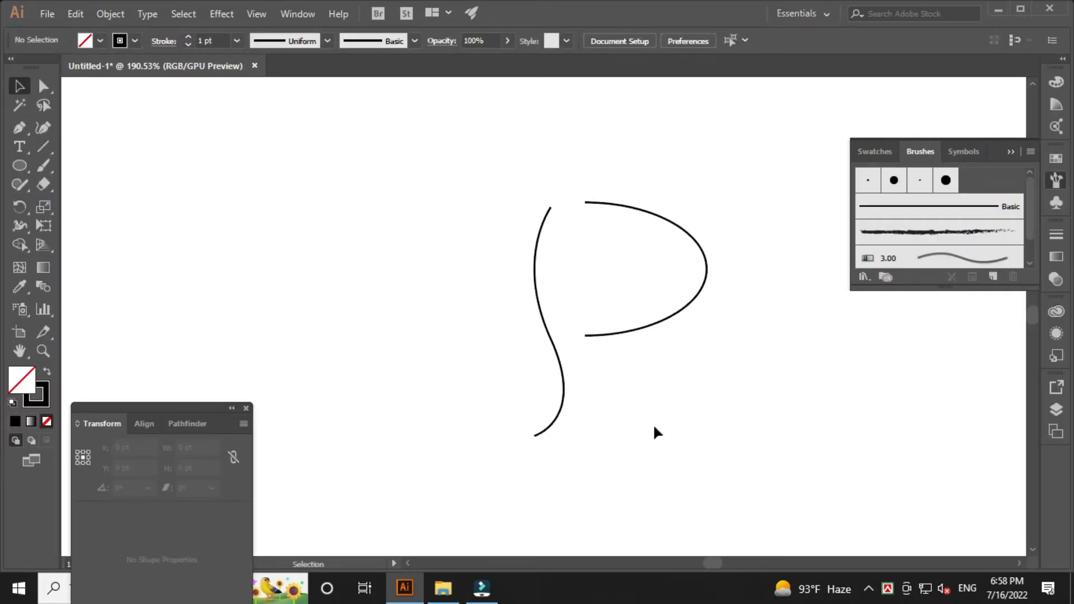
Step: Place Pic.jpg from the Bird Palok Logo folder into the Illustrator document
click(456, 585)
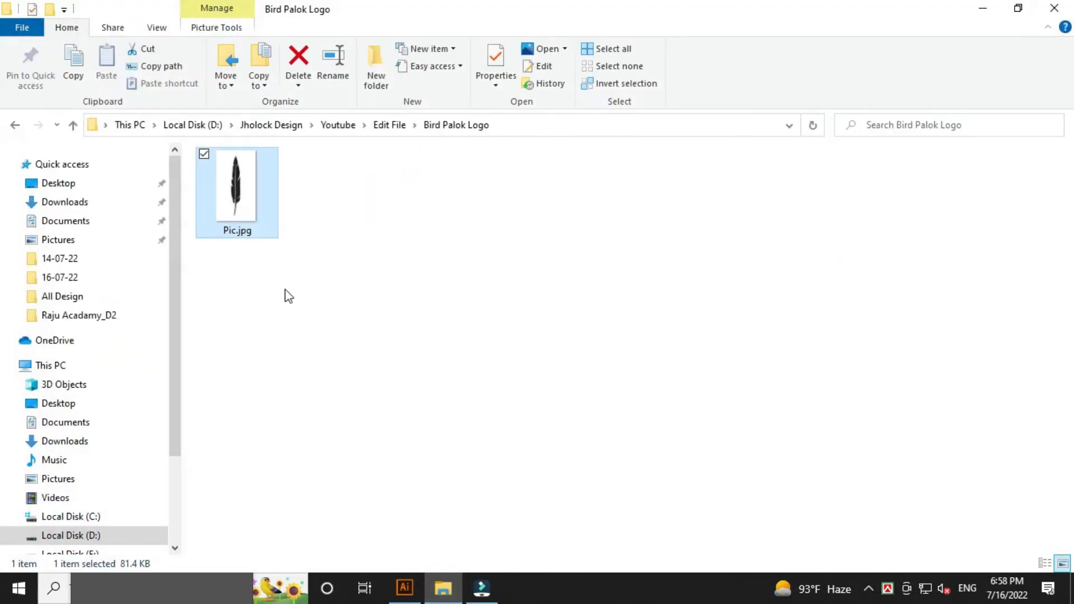
drag(242, 196, 355, 370)
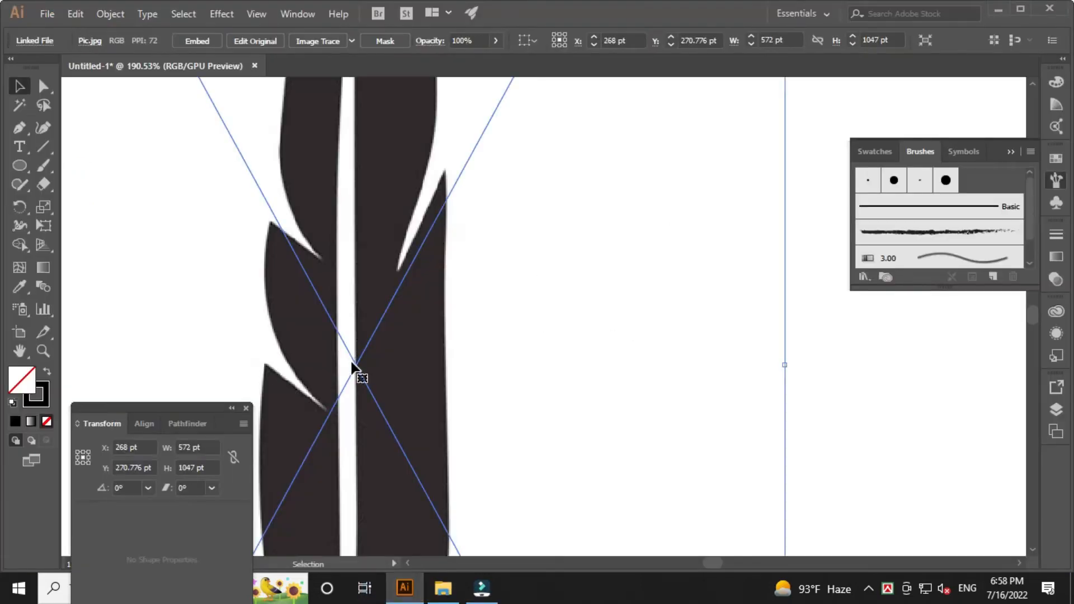
key(ctrl+minus)
key(ctrl+minus)
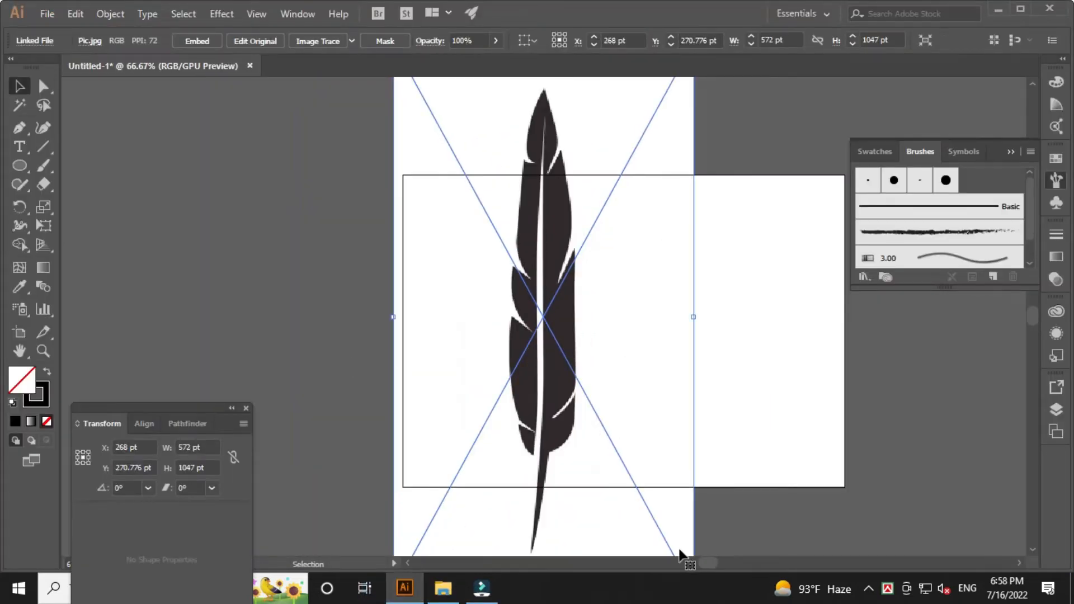
Step: Move the feather image off the artboard so it sits just beyond the left edge
drag(614, 386, 435, 386)
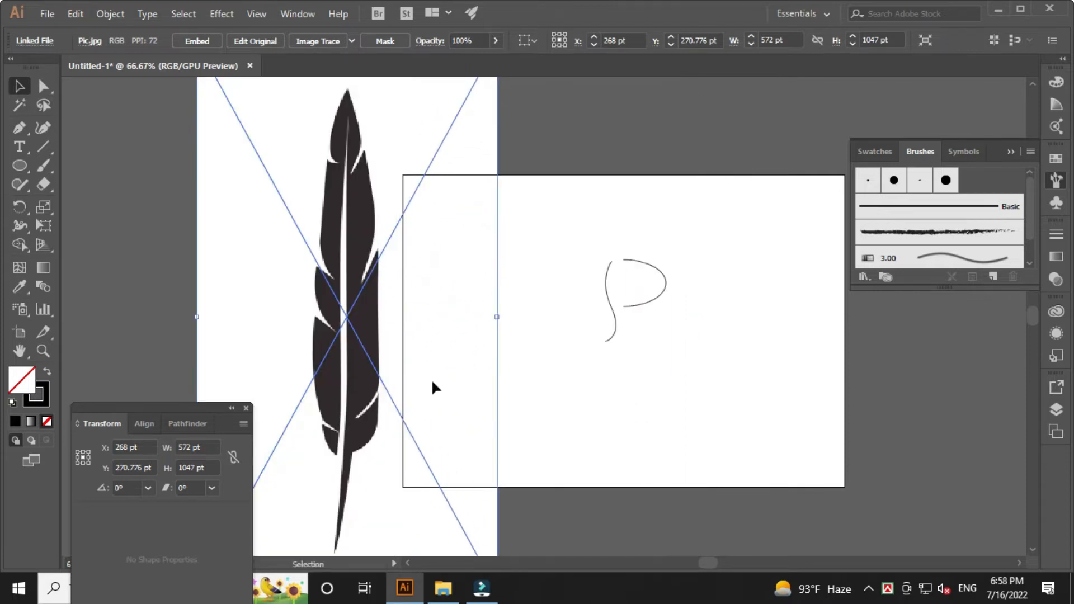
drag(531, 310, 658, 311)
drag(537, 293, 473, 293)
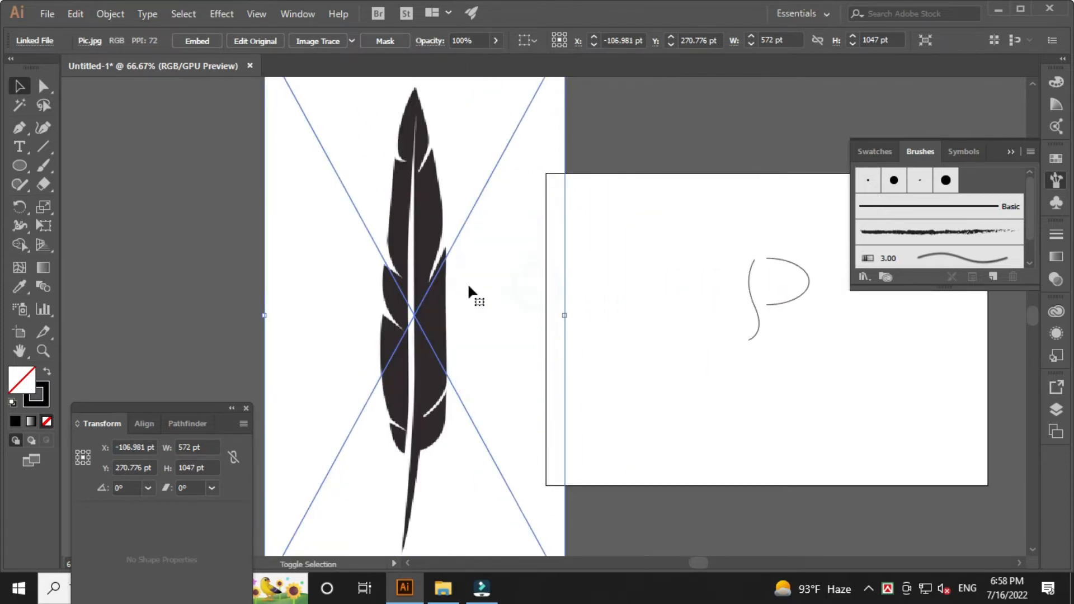
key(ctrl+minus)
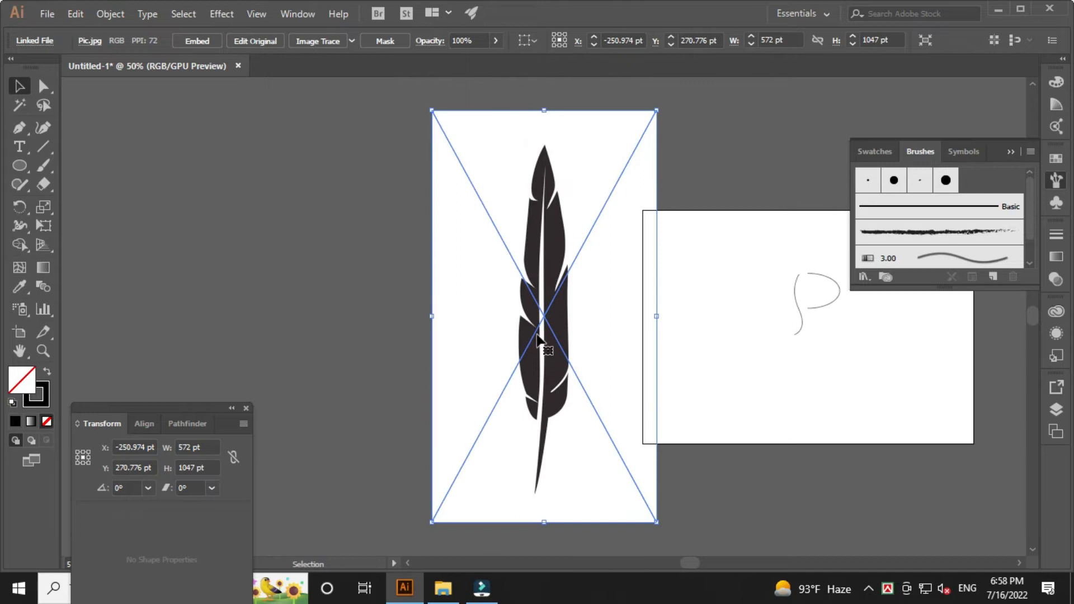
drag(568, 336, 527, 332)
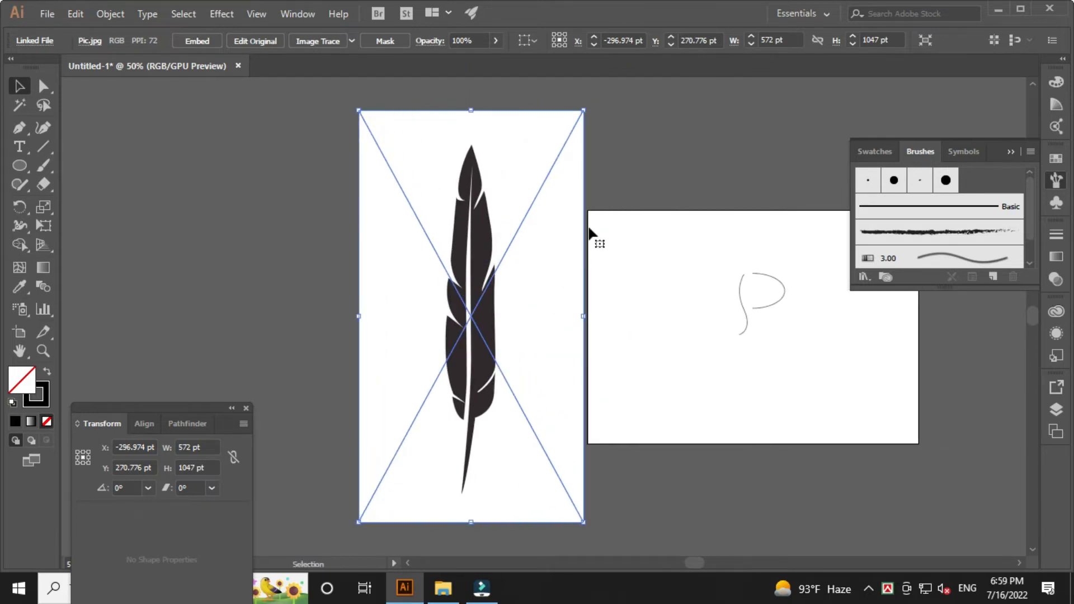
click(627, 165)
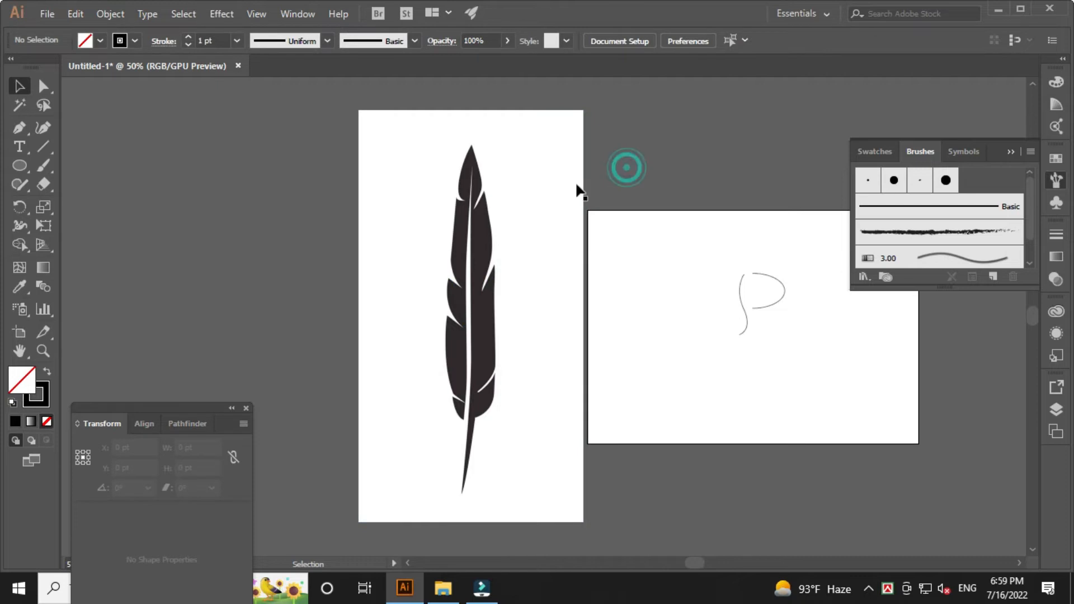
Step: Trace the feather image with the Default Image Trace preset and expand the result into paths
click(532, 197)
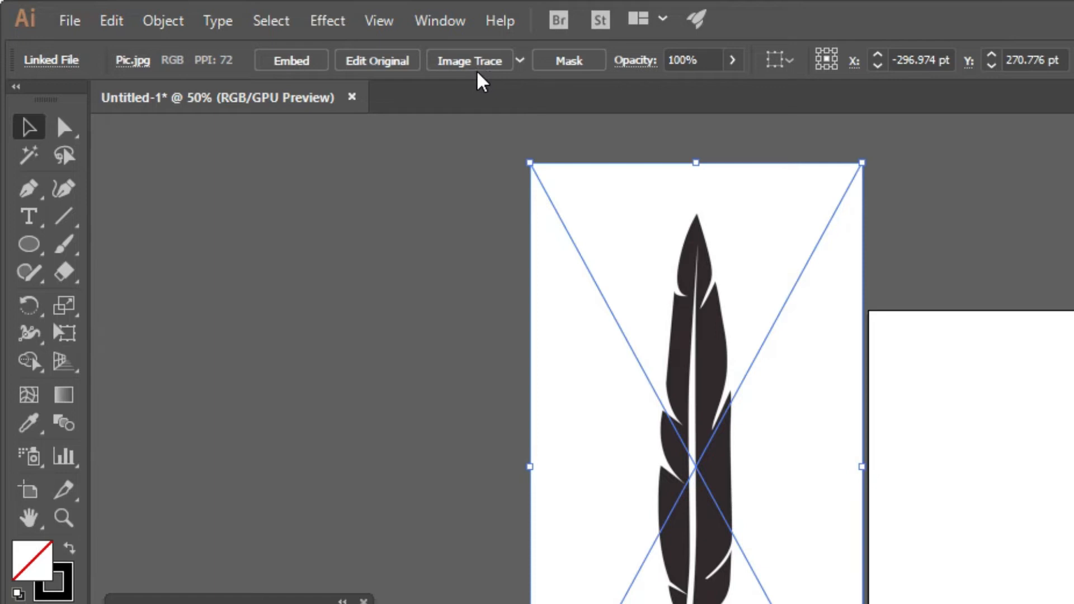
click(473, 64)
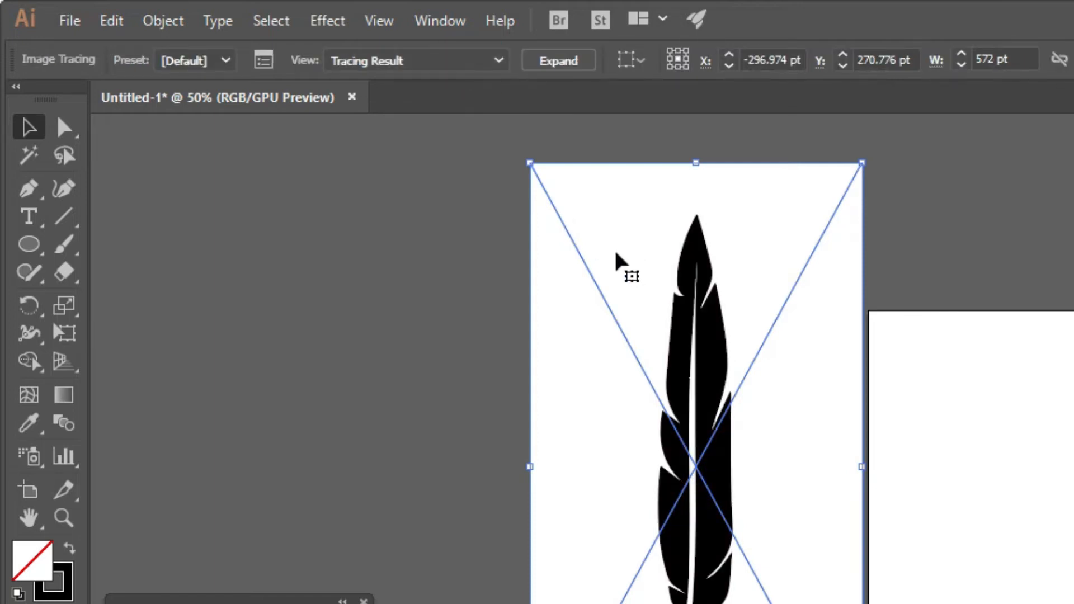
click(552, 63)
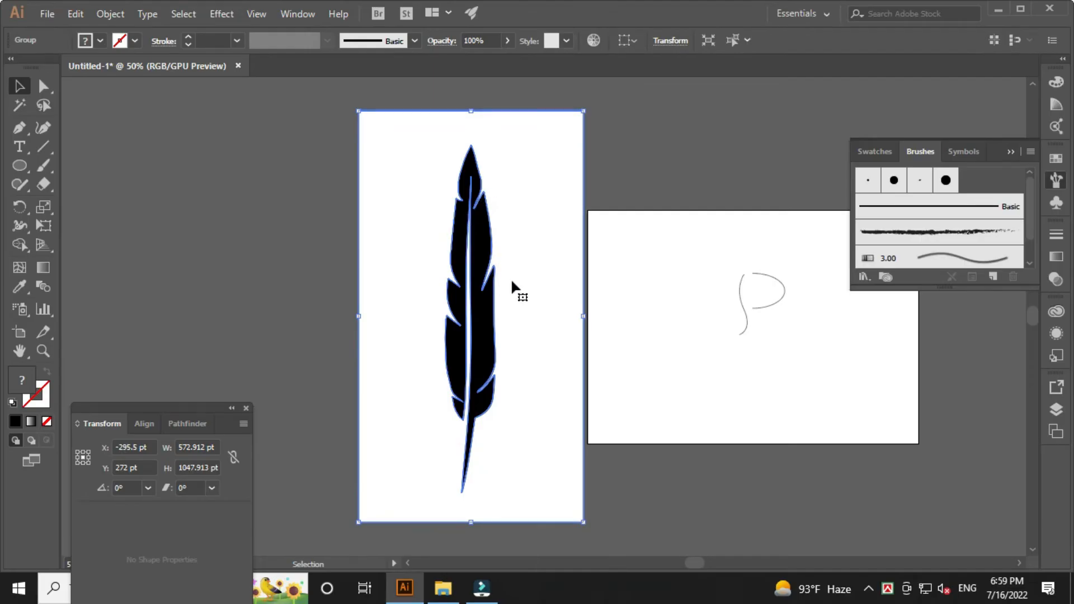
Step: Ungroup the traced feather and delete its white background shape
right_click(489, 227)
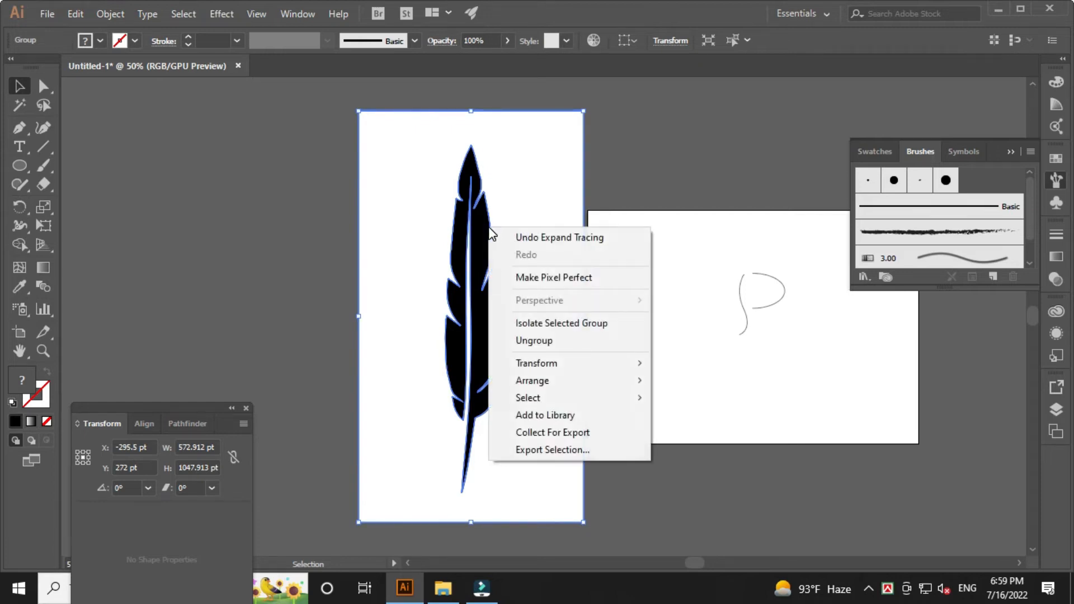
click(531, 341)
click(649, 159)
click(549, 156)
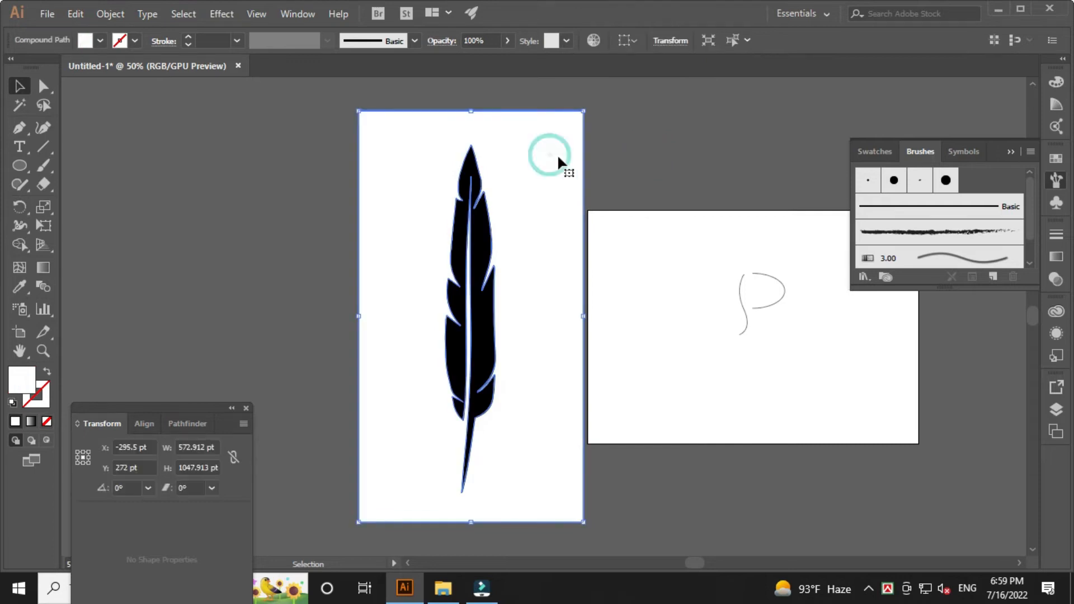
drag(554, 158, 377, 160)
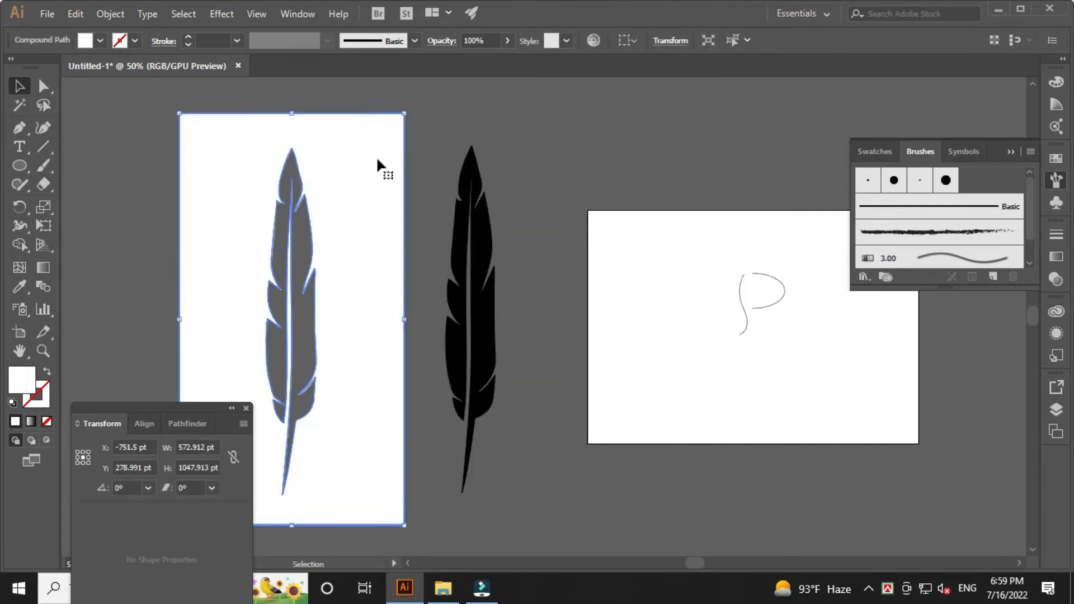
key(Delete)
click(371, 194)
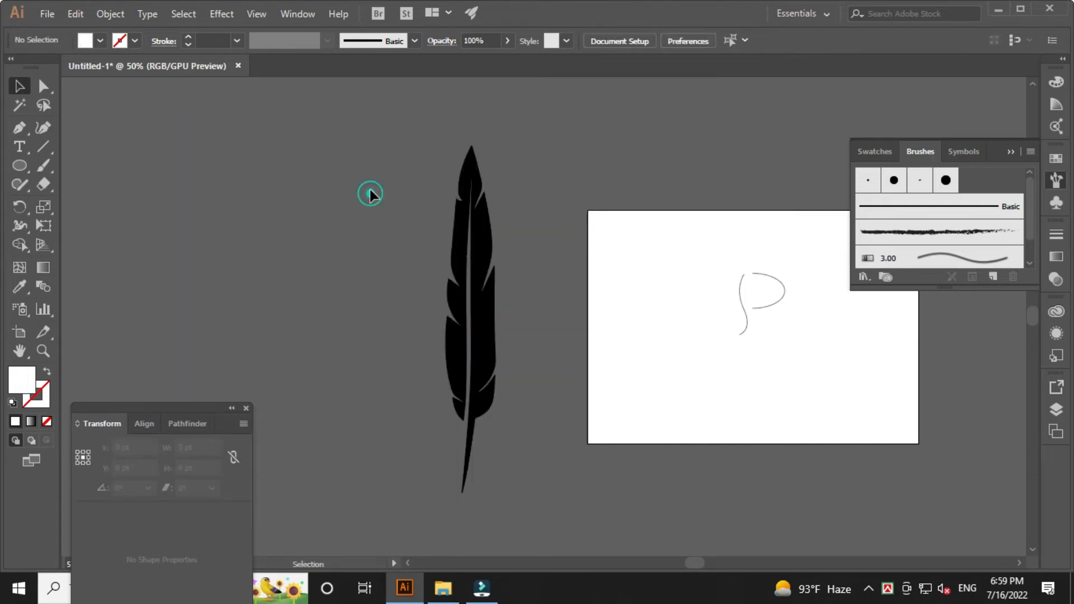
click(484, 251)
drag(480, 248, 574, 267)
key(ctrl+z)
click(534, 240)
key(ctrl+space)
click(492, 254)
click(553, 246)
key(ctrl+minus)
key(ctrl+minus)
Step: Scale the feather down to about 64 × 443 pt and move it onto the artboard, to the right of the P curves
click(511, 259)
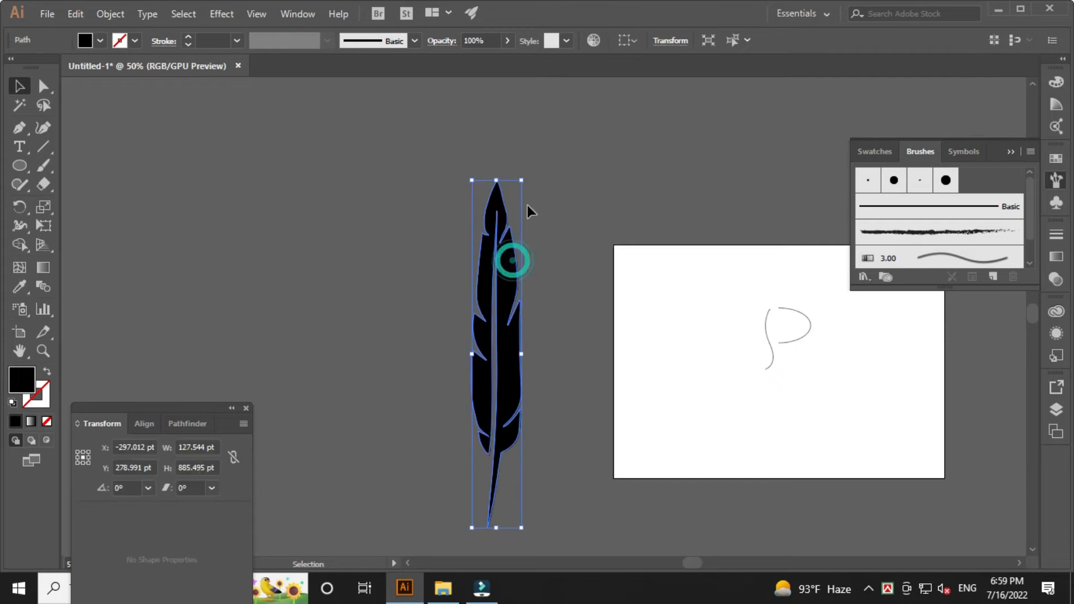
drag(522, 177, 446, 295)
click(546, 318)
key(space)
drag(386, 430, 771, 363)
drag(638, 385, 576, 441)
drag(561, 397, 764, 297)
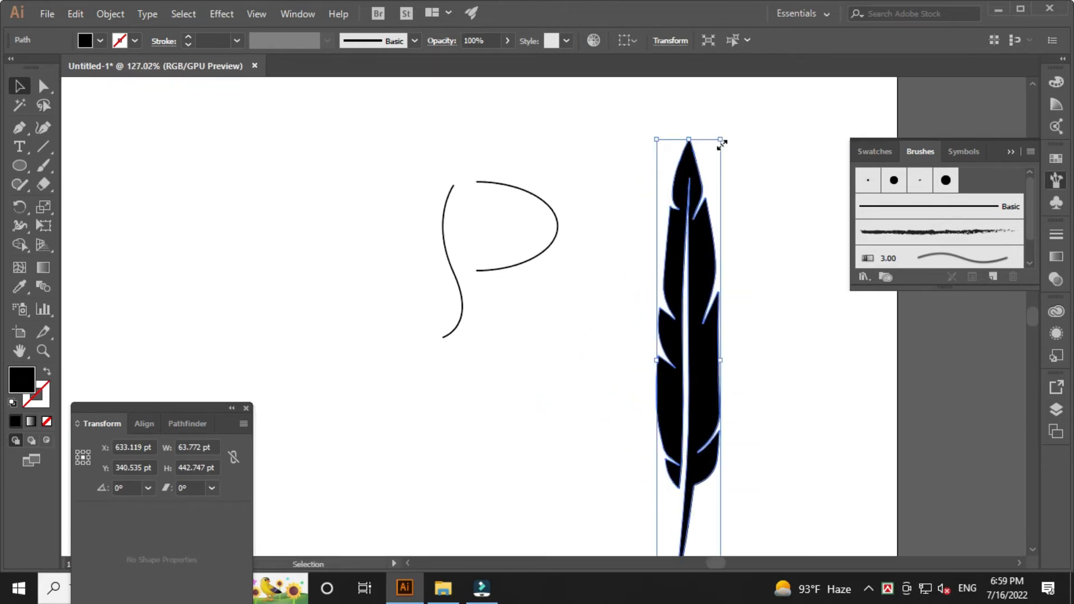
Step: Shrink the feather further to about 20 × 142 pt and place it just beside the P curves
drag(719, 143, 677, 339)
click(753, 442)
mouse_move(659, 520)
mouse_down()
mouse_move(638, 308)
mouse_move(646, 269)
mouse_move(667, 284)
mouse_up()
click(667, 278)
drag(559, 282, 633, 330)
drag(594, 294, 596, 321)
click(586, 302)
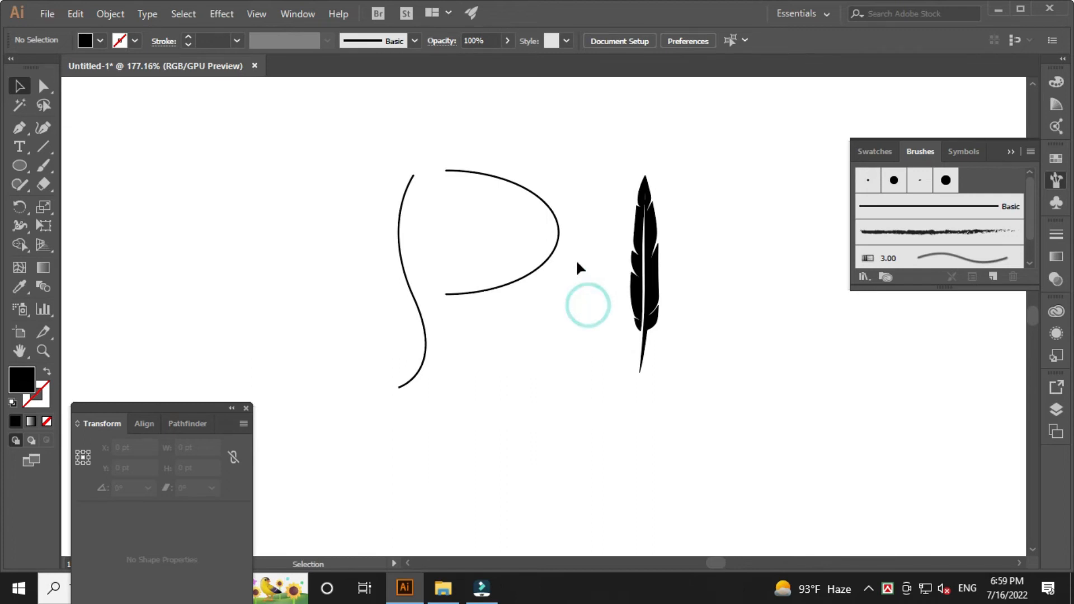
Step: Create a new art brush from the feather, keeping the name Art Brush 1, the downward direction and Stretch to Fit Stroke Length
drag(574, 262, 671, 344)
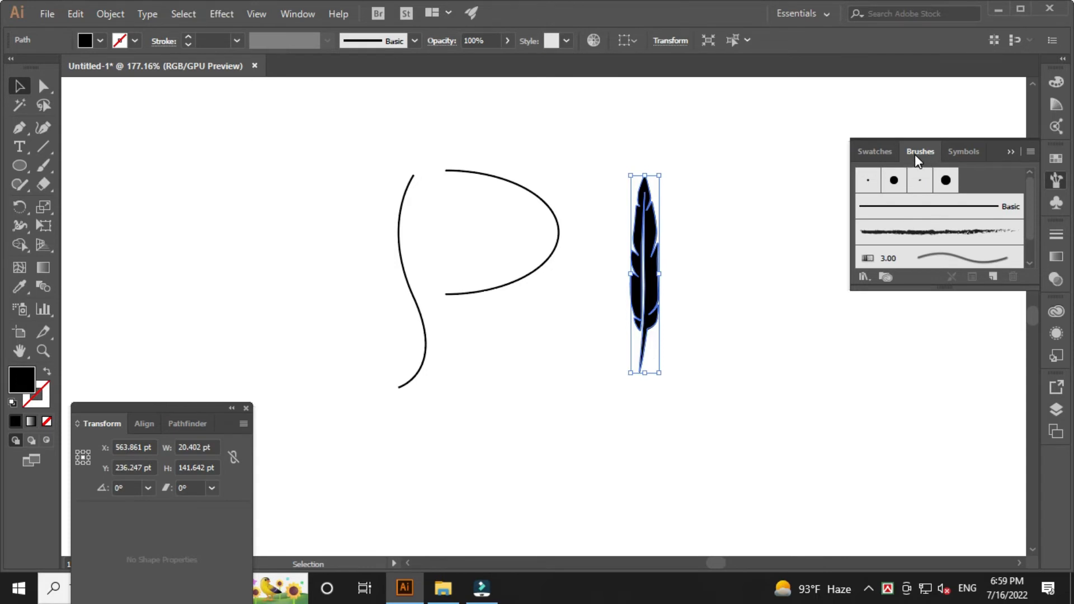
click(991, 276)
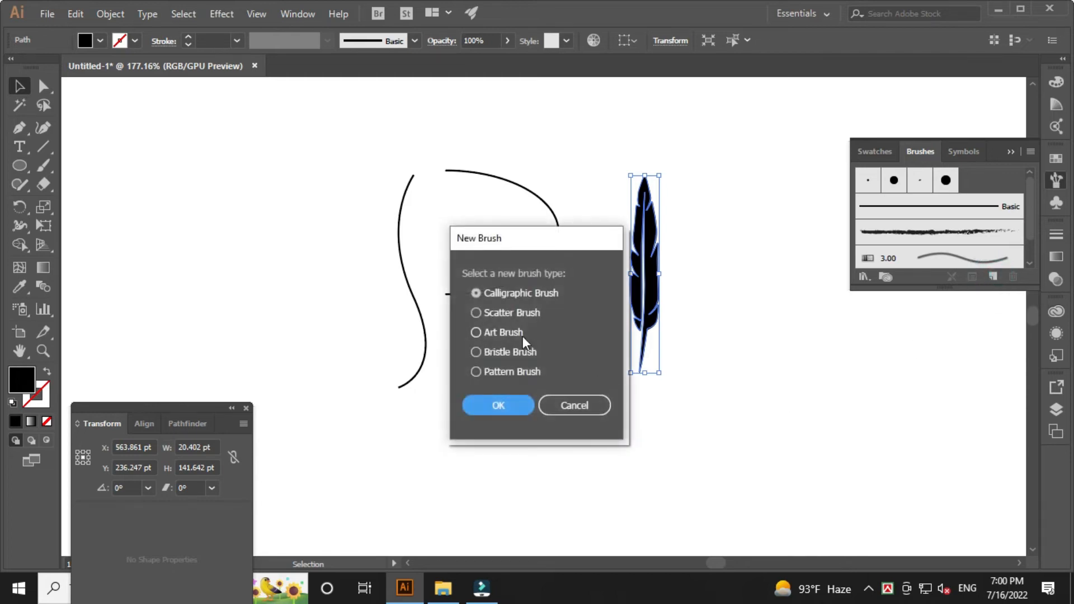
click(501, 333)
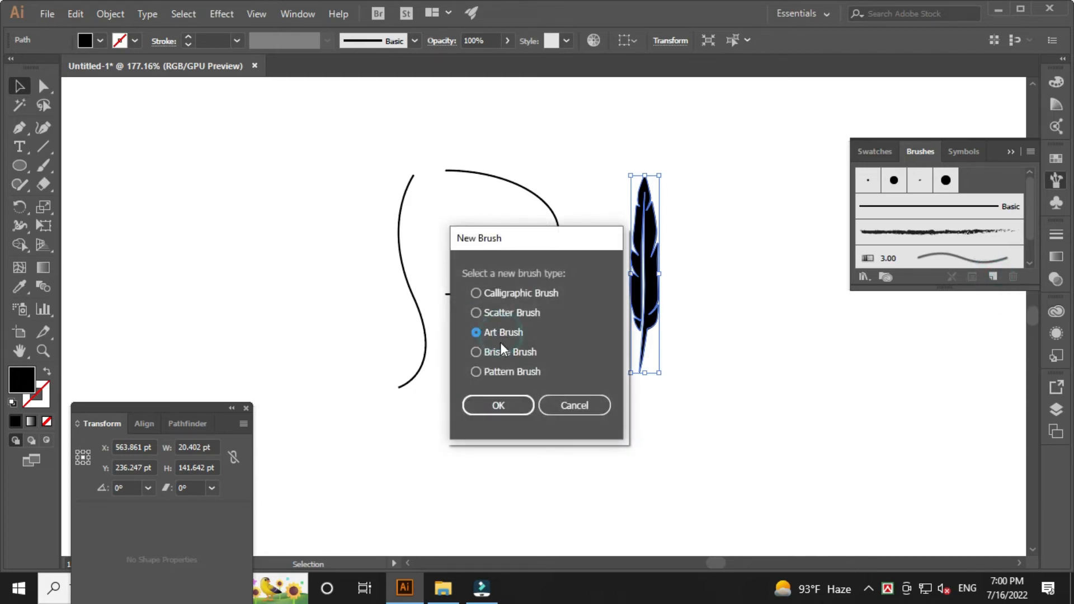
click(503, 405)
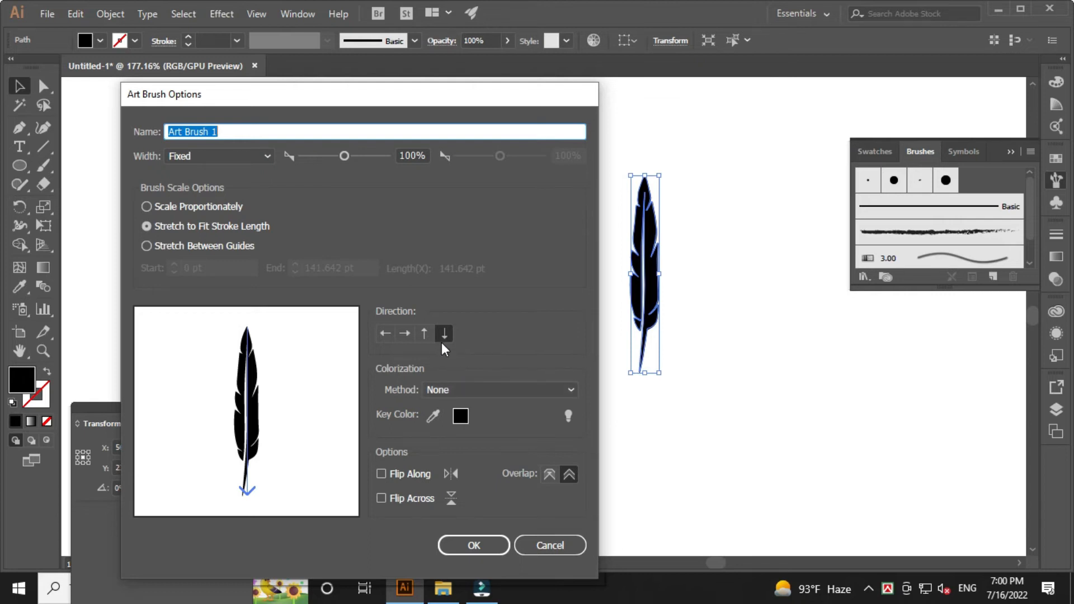
click(478, 542)
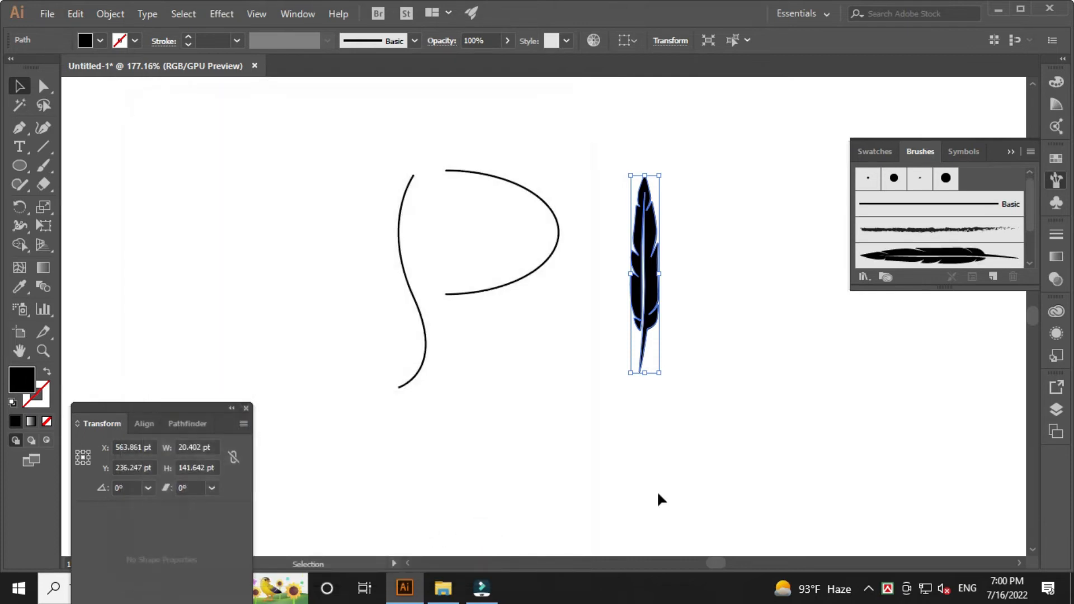
Step: Apply the feather art brush to both curves of the letter P
click(613, 428)
click(539, 388)
drag(433, 240, 539, 302)
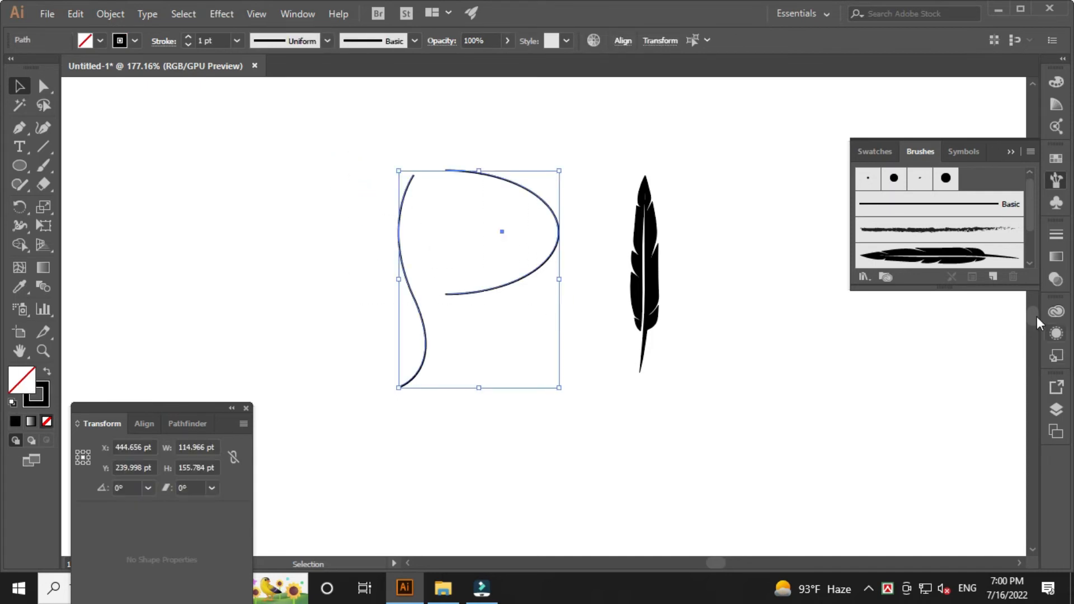
click(953, 258)
click(619, 407)
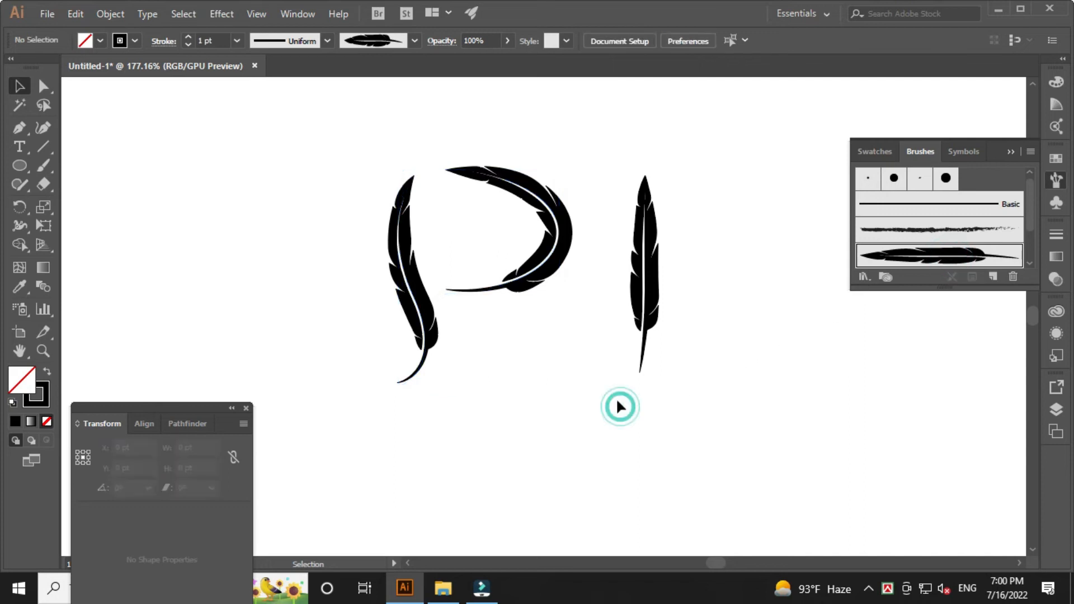
Step: Move the original feather horizontally farther away from the letter P
click(659, 293)
drag(659, 294, 746, 294)
click(588, 330)
drag(605, 333, 623, 353)
click(612, 351)
Step: Narrow the P's bowl curve horizontally by pulling its outer side in toward the stem
click(587, 298)
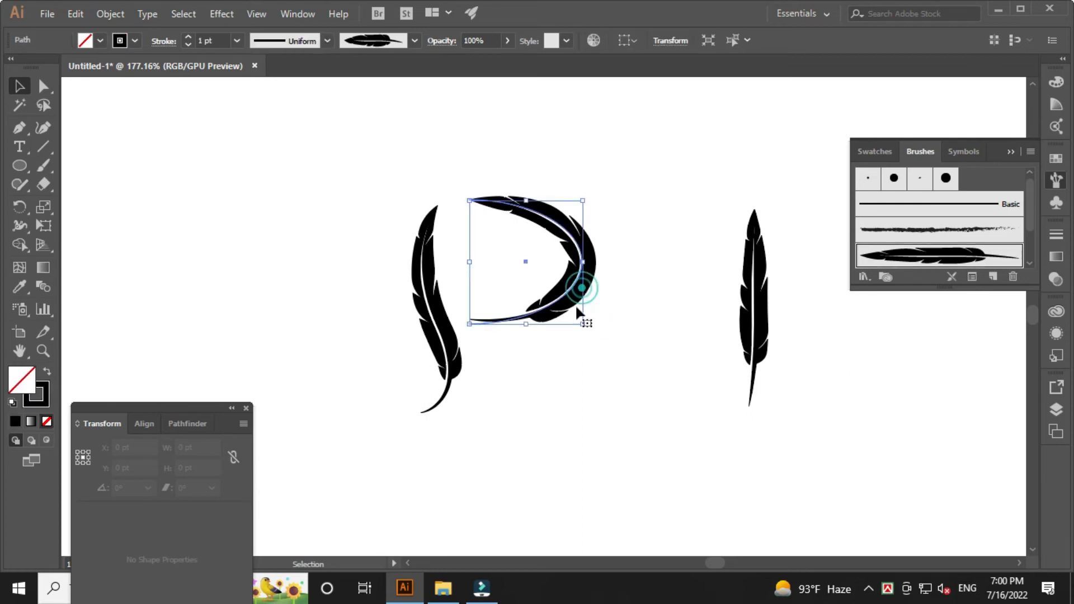
drag(586, 263, 546, 263)
click(623, 266)
click(569, 292)
click(601, 268)
drag(623, 339, 635, 310)
click(634, 320)
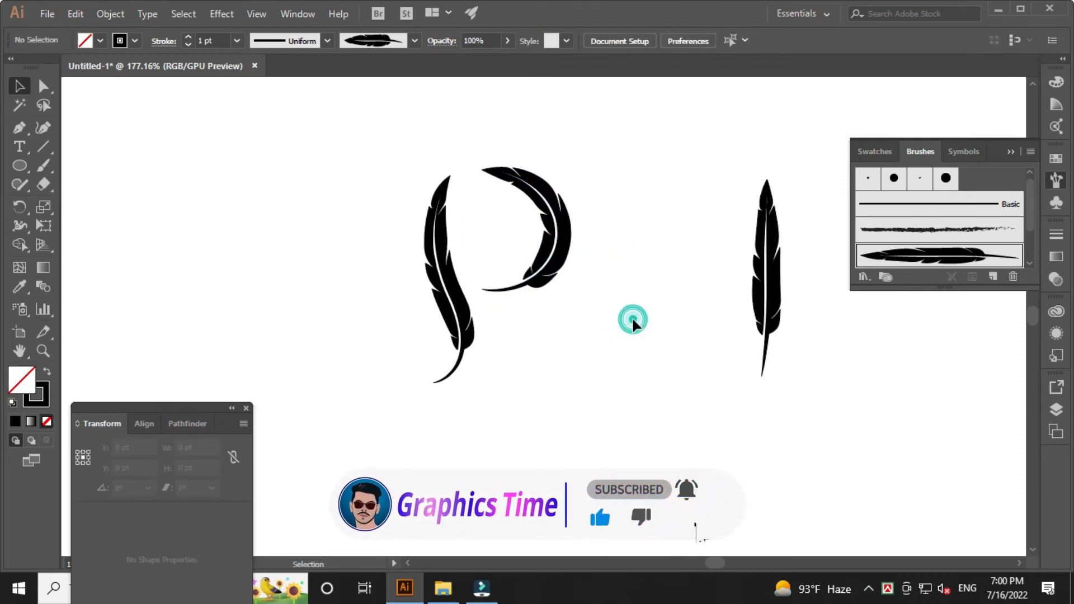
Step: Stretch the P's stem curve slightly downward to lengthen its tail
click(470, 341)
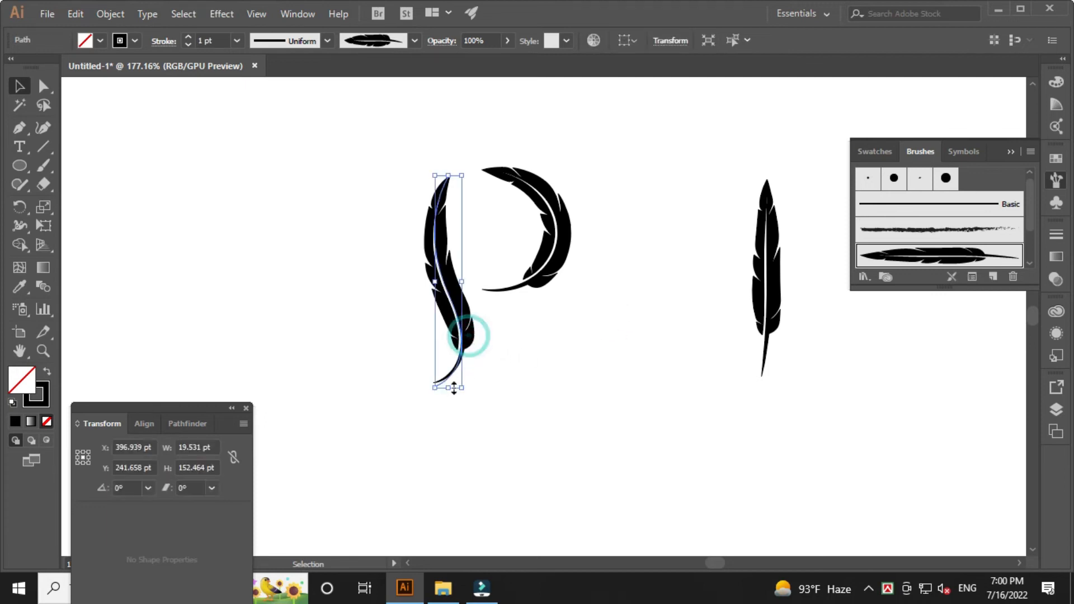
drag(448, 386, 448, 399)
click(547, 382)
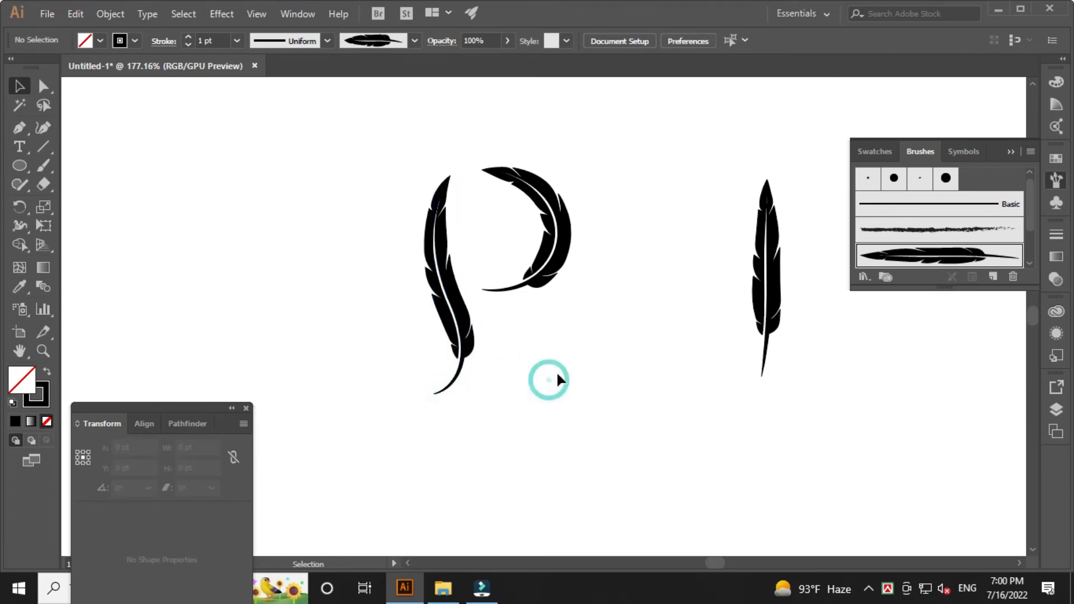
drag(558, 371, 577, 371)
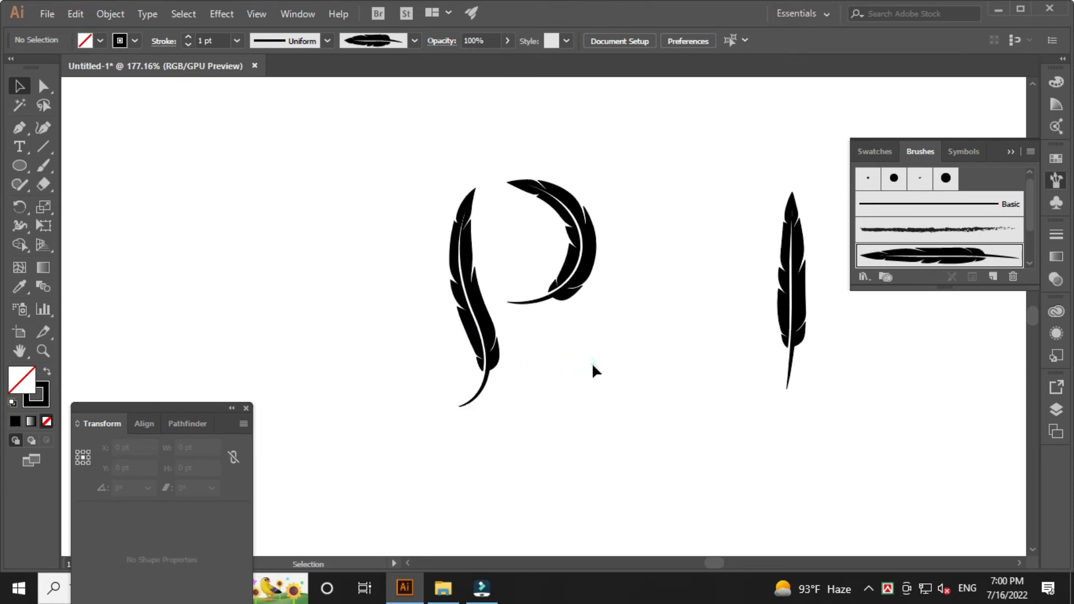
ctrl+click(571, 319)
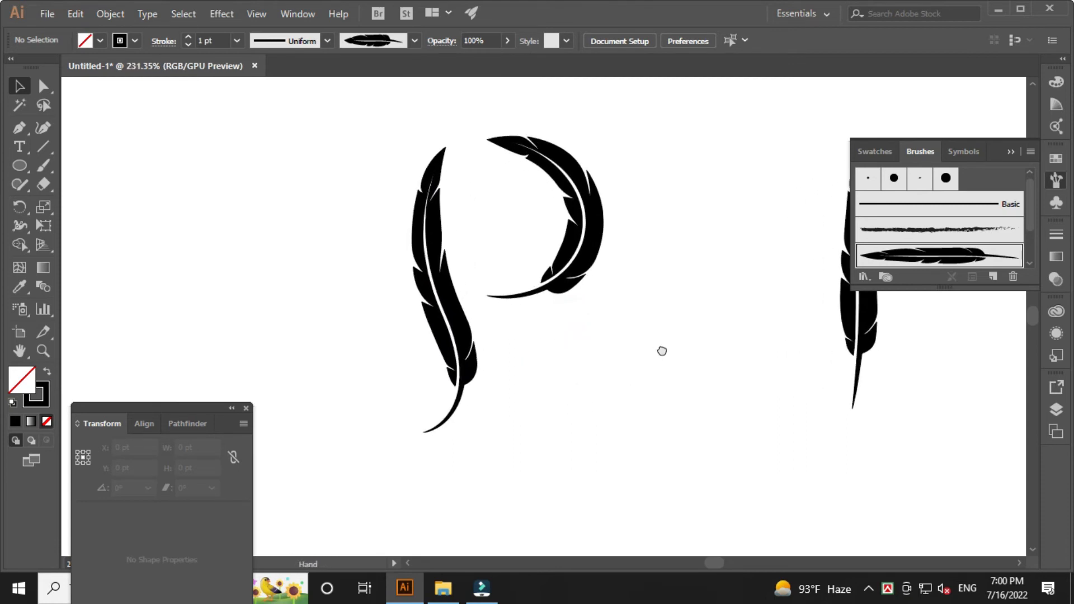
drag(662, 347, 653, 377)
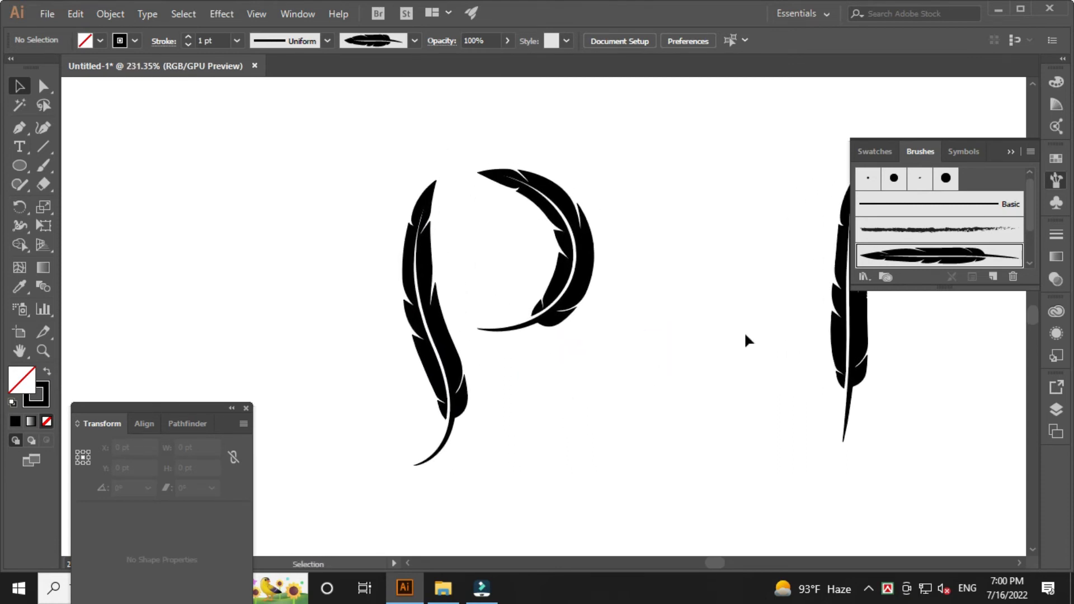
Step: Expand the appearance of both feather-brushed strokes of the P into editable shapes
click(1010, 152)
drag(660, 327, 689, 331)
drag(713, 446, 368, 211)
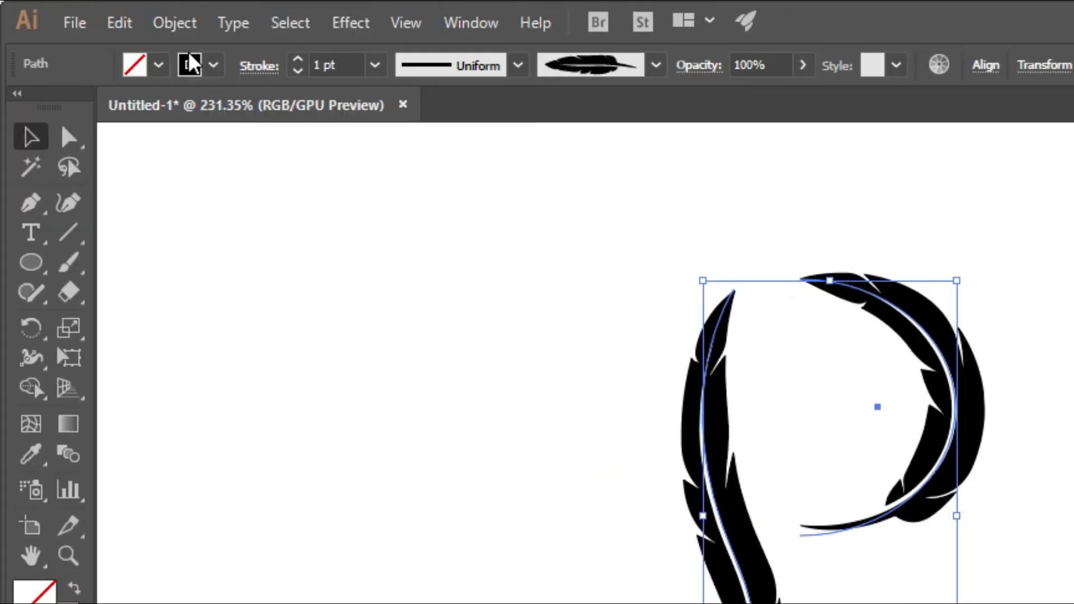
click(110, 13)
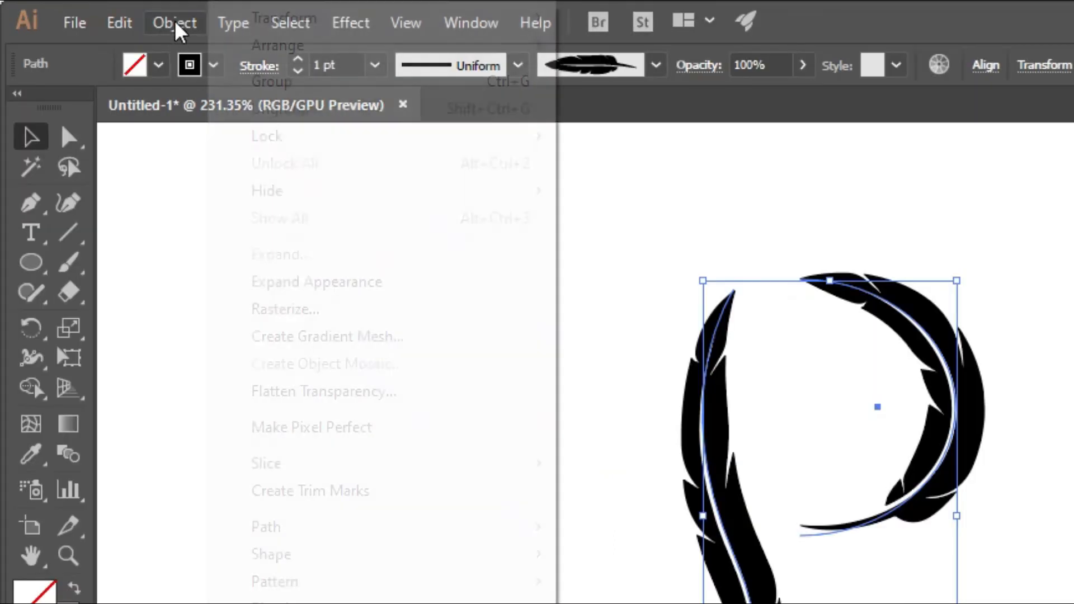
click(330, 289)
click(1034, 467)
click(981, 430)
click(685, 282)
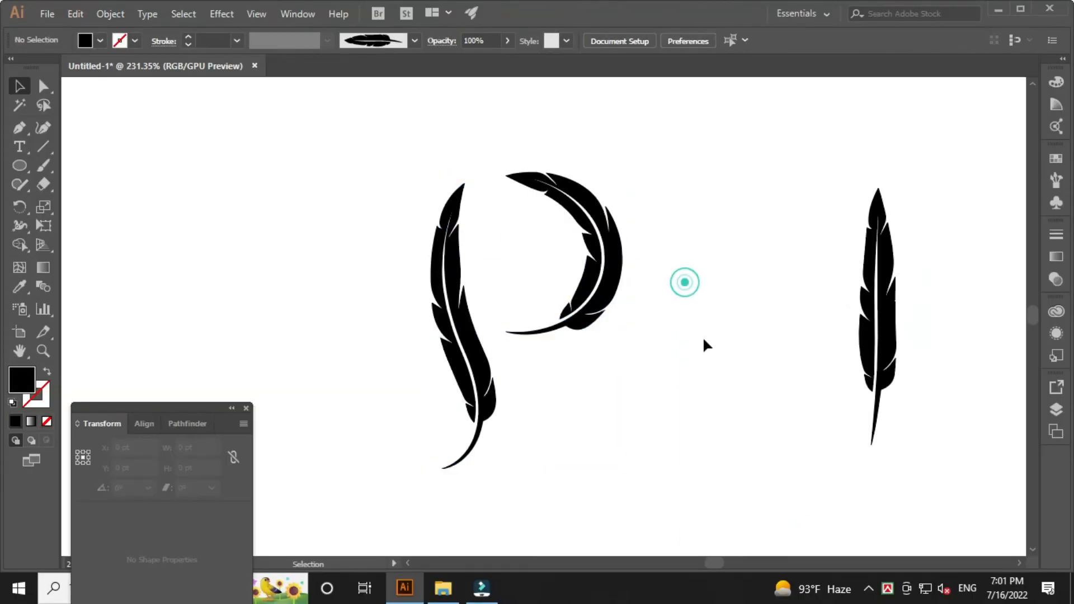
Step: Move the bowl feather about 4 pt horizontally closer to the stem feather
drag(703, 358, 359, 235)
click(360, 233)
click(617, 288)
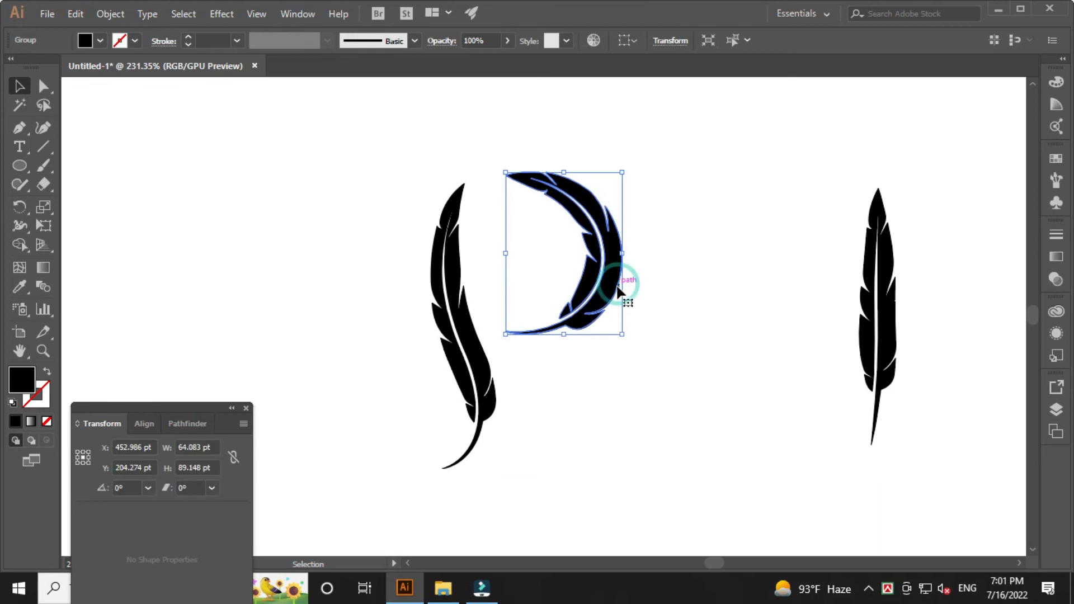
click(693, 298)
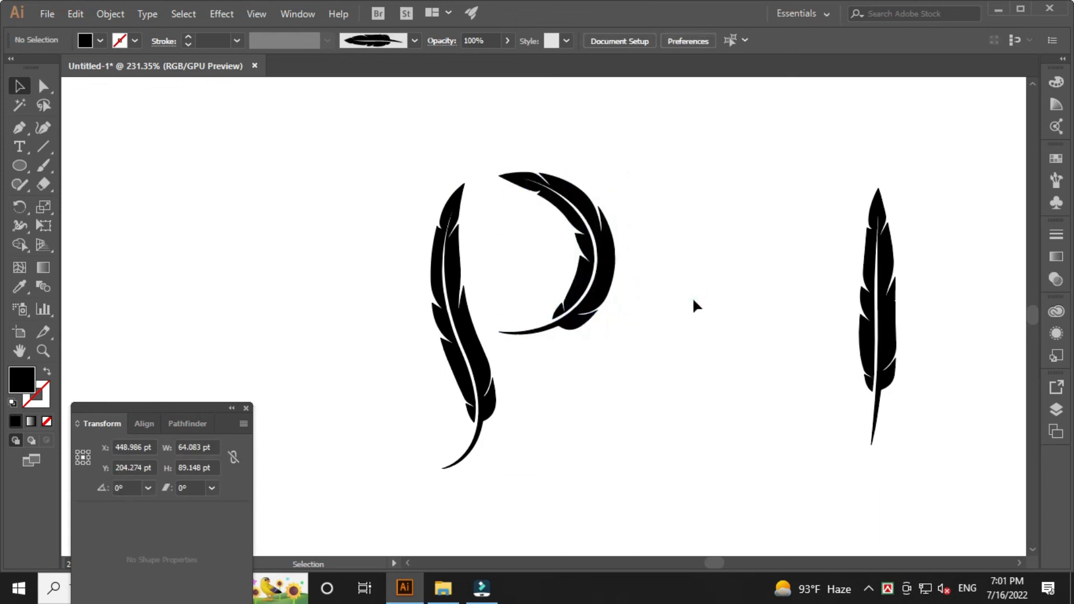
click(703, 310)
Step: Fill both feathers of the P with the white-to-black linear gradient at 0°
drag(707, 361, 370, 230)
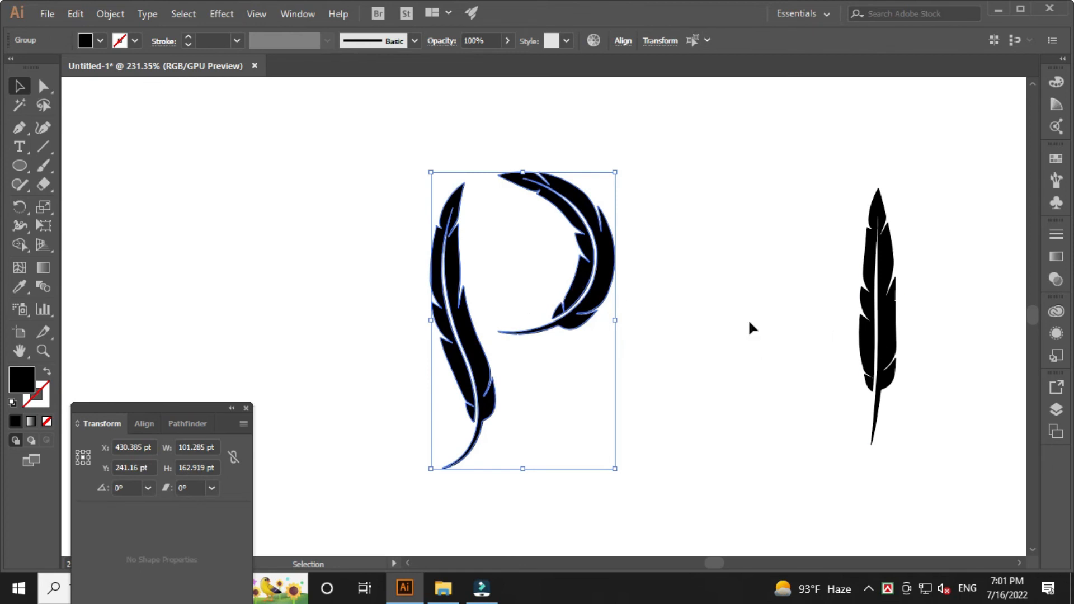
click(1056, 257)
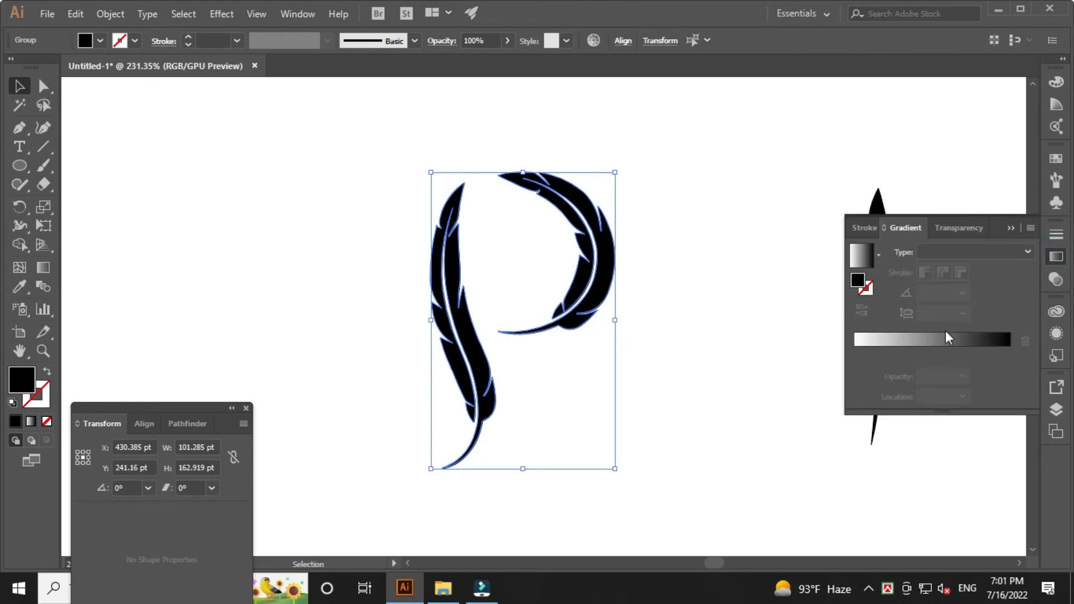
click(939, 340)
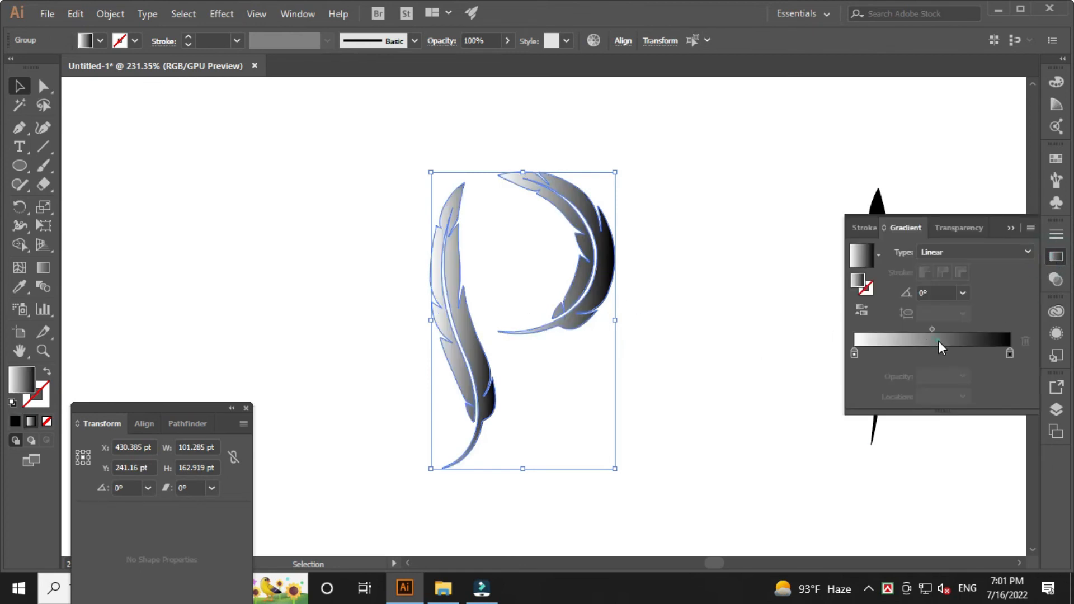
Step: Recolour the gradient's starting stop in CMYK mode to C 100, M 0, Y 0, K 0
double_click(854, 352)
click(1006, 372)
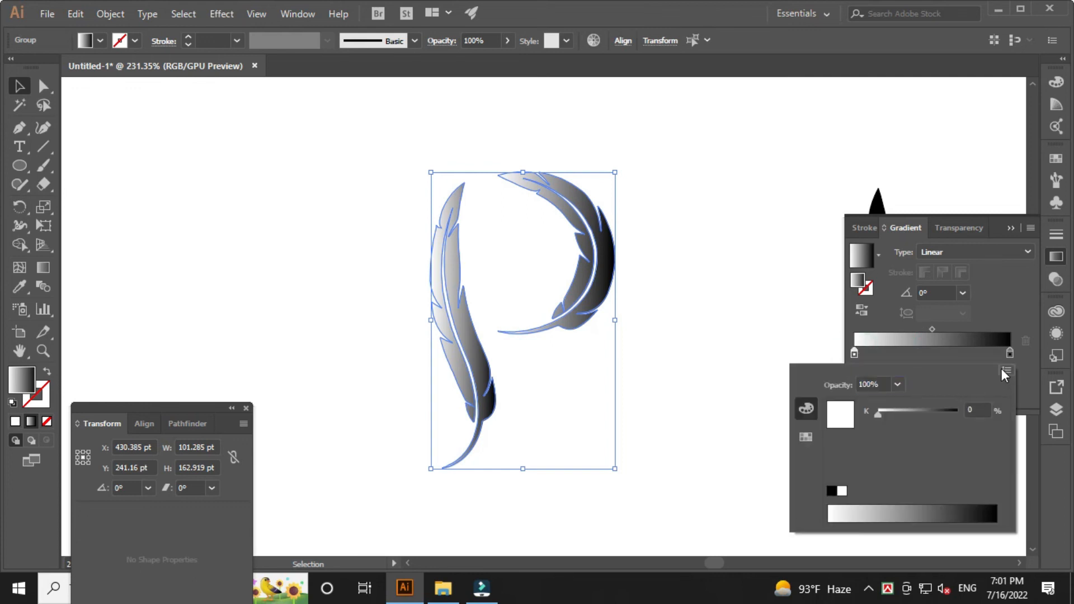
click(923, 422)
click(984, 409)
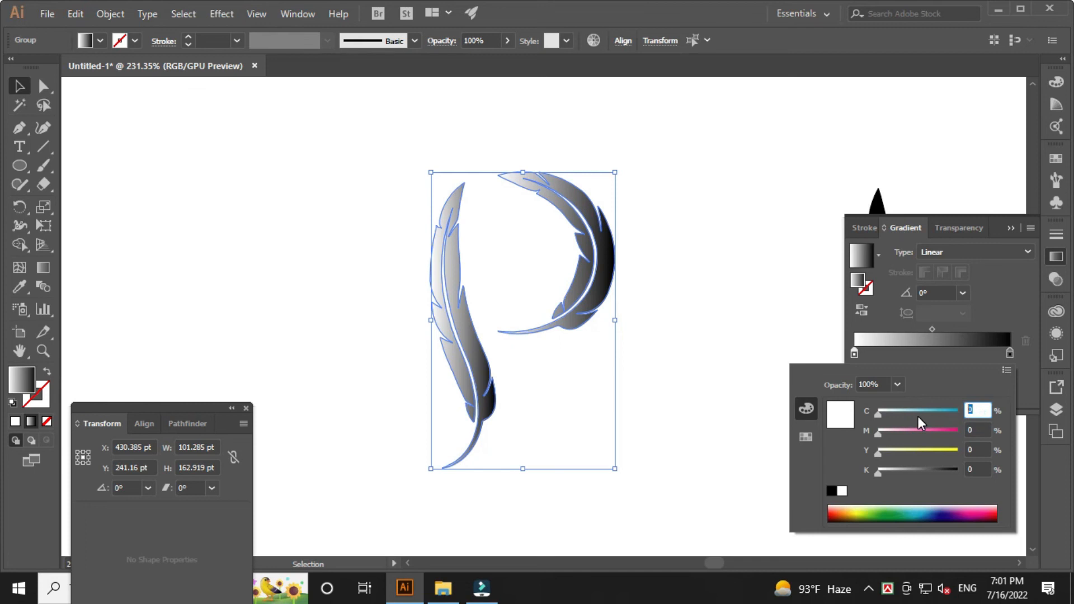
text(100)
key(Tab)
key(Tab)
key(Tab)
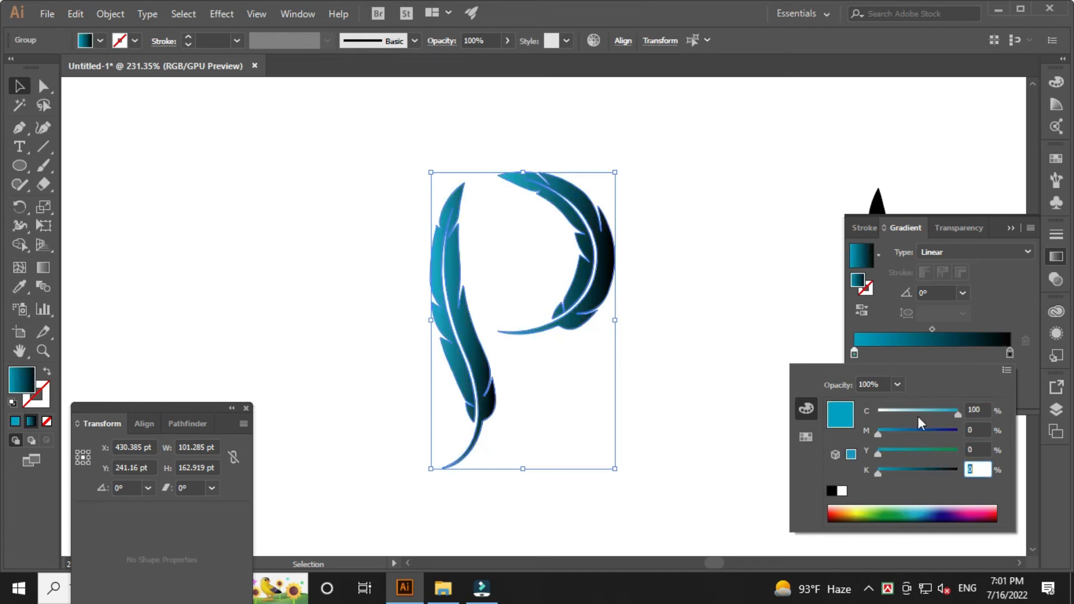
key(Return)
click(759, 373)
key(Tab)
key(Tab)
key(space)
drag(730, 384, 686, 385)
ctrl+click(628, 367)
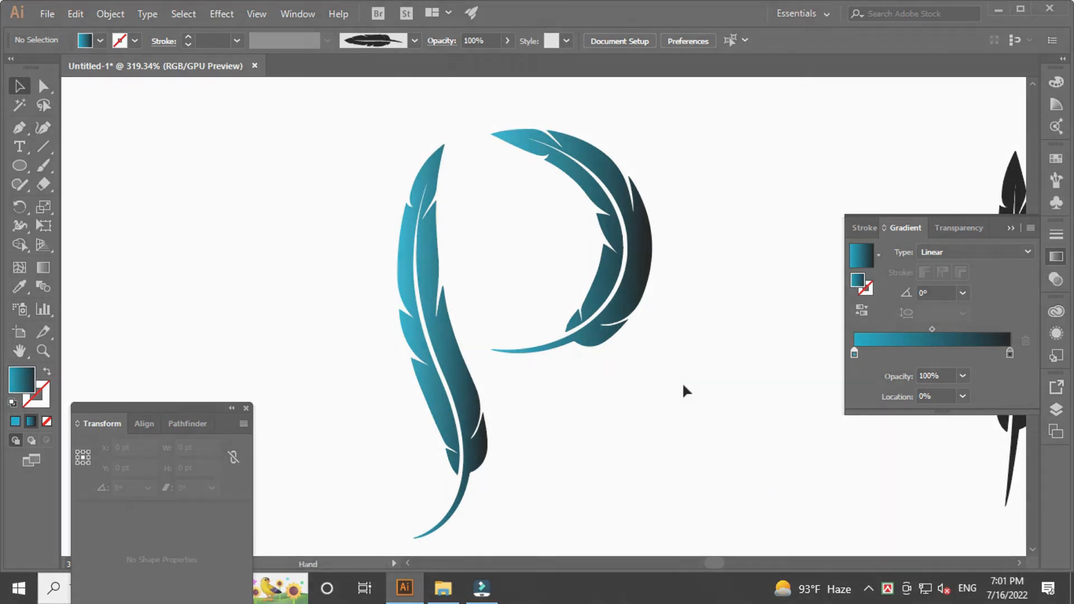
key(Tab)
key(space)
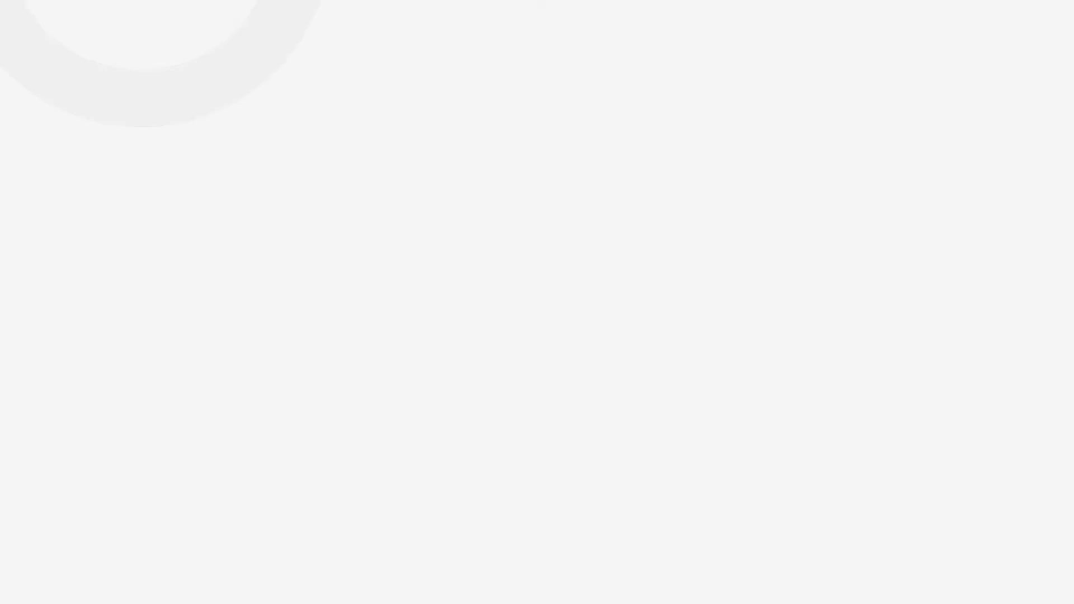